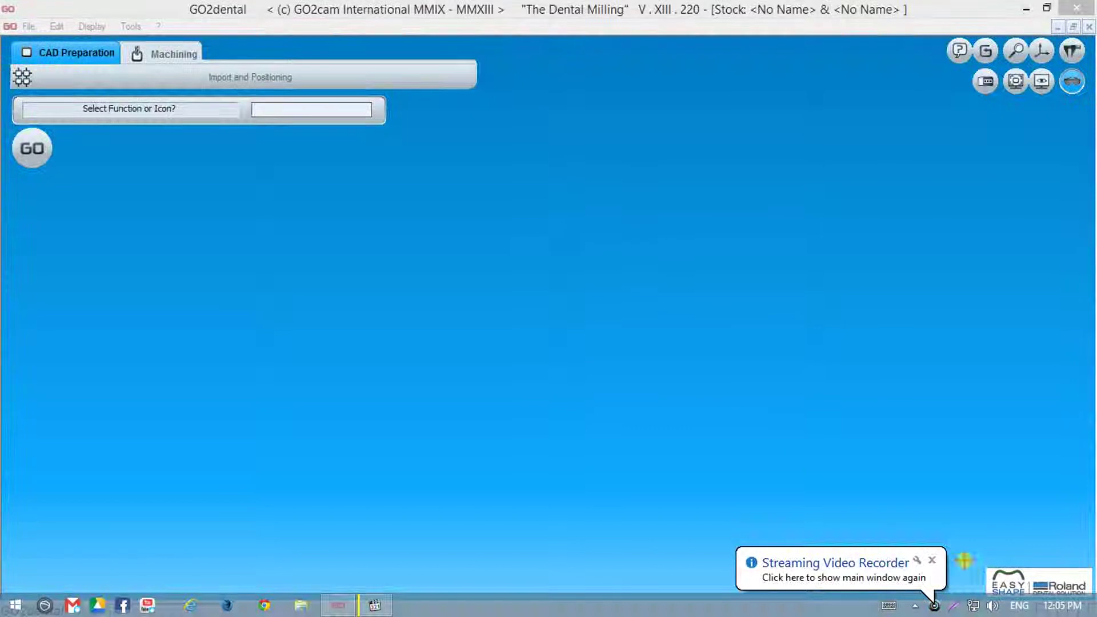
Import the first 1656 crown STL scan from ManufacturingDir into the workspace.
left_click(932, 561)
left_click(44, 150)
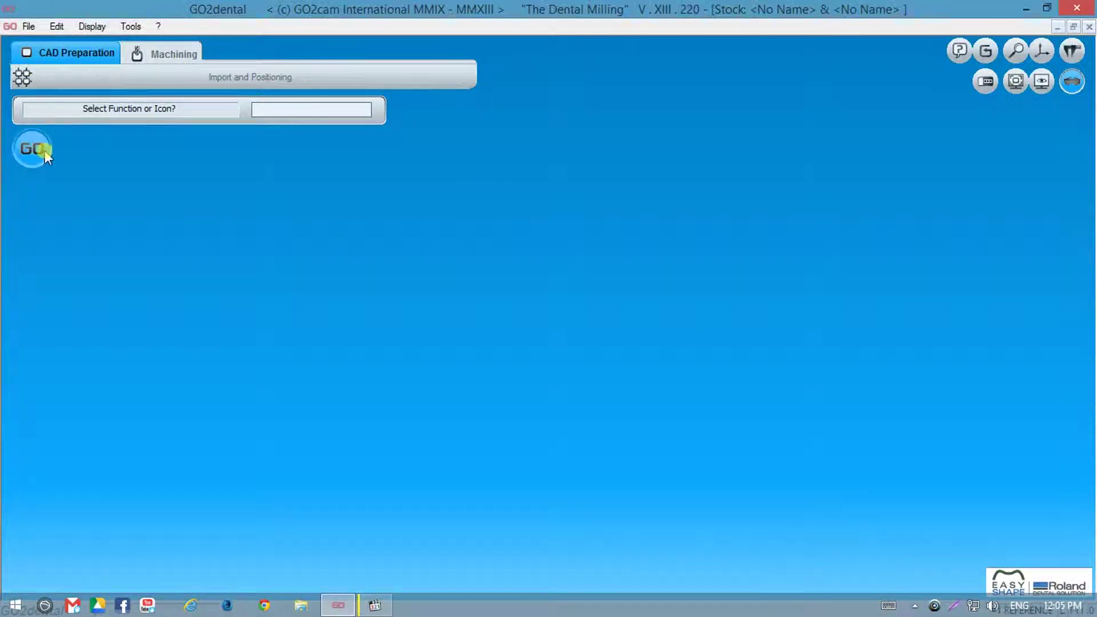
left_click(273, 503)
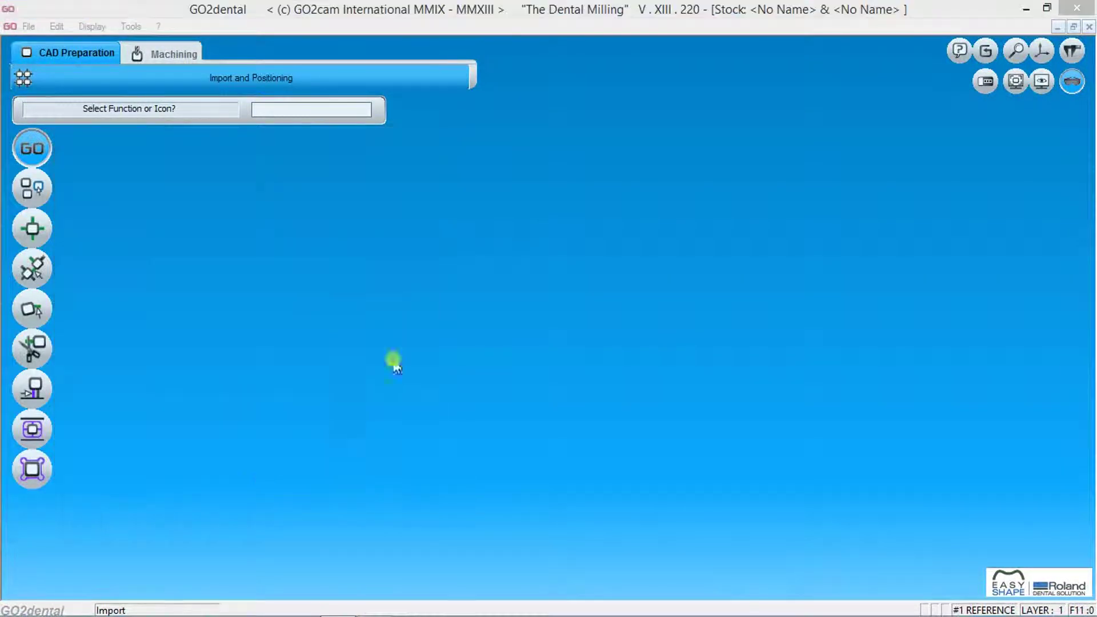
left_click(440, 304)
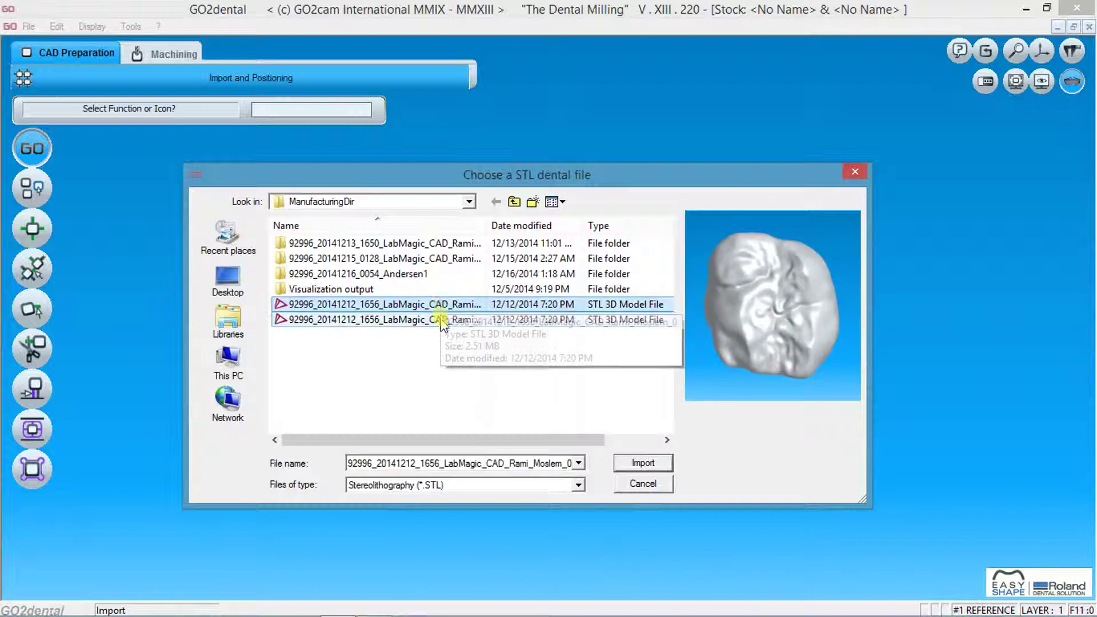
double_click(444, 305)
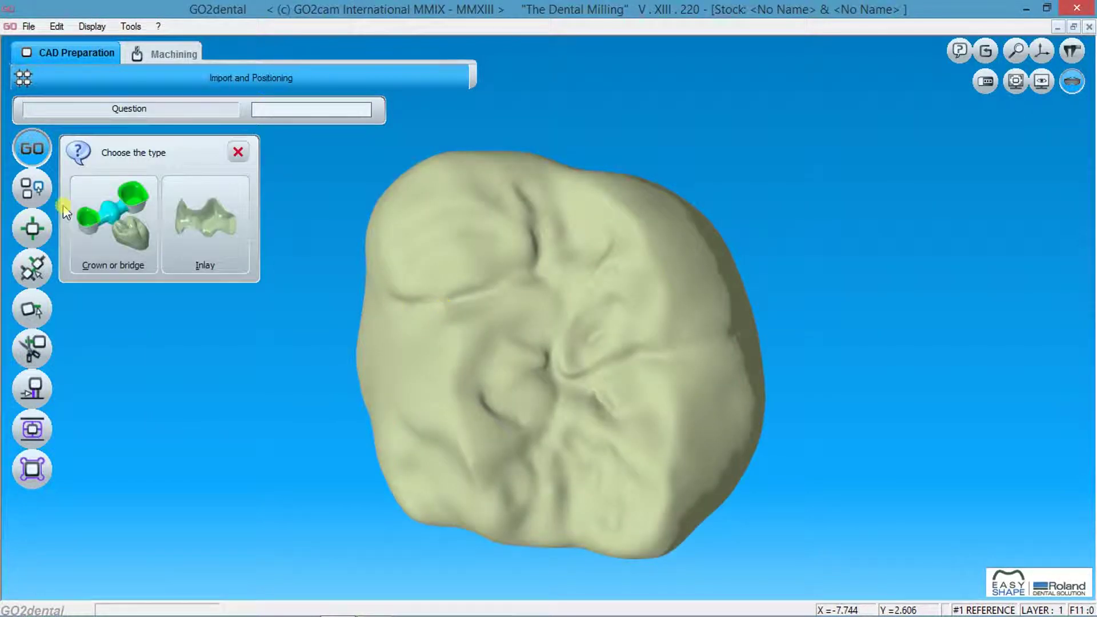
Set the scan type to Crown or bridge and accept its calculated preparation.
left_click(106, 217)
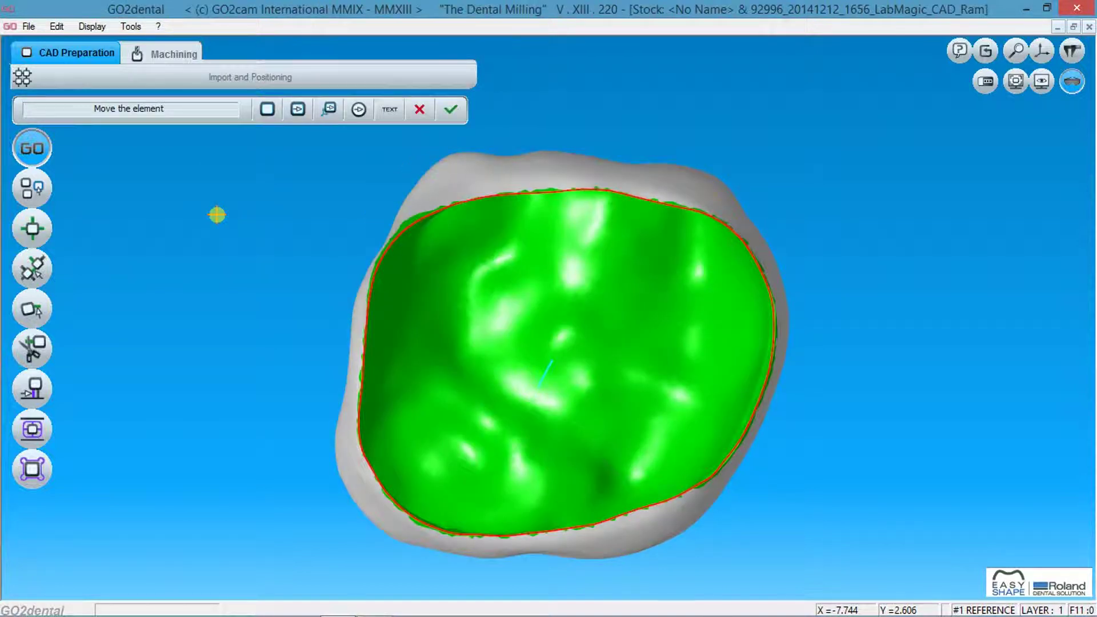
left_click(450, 112)
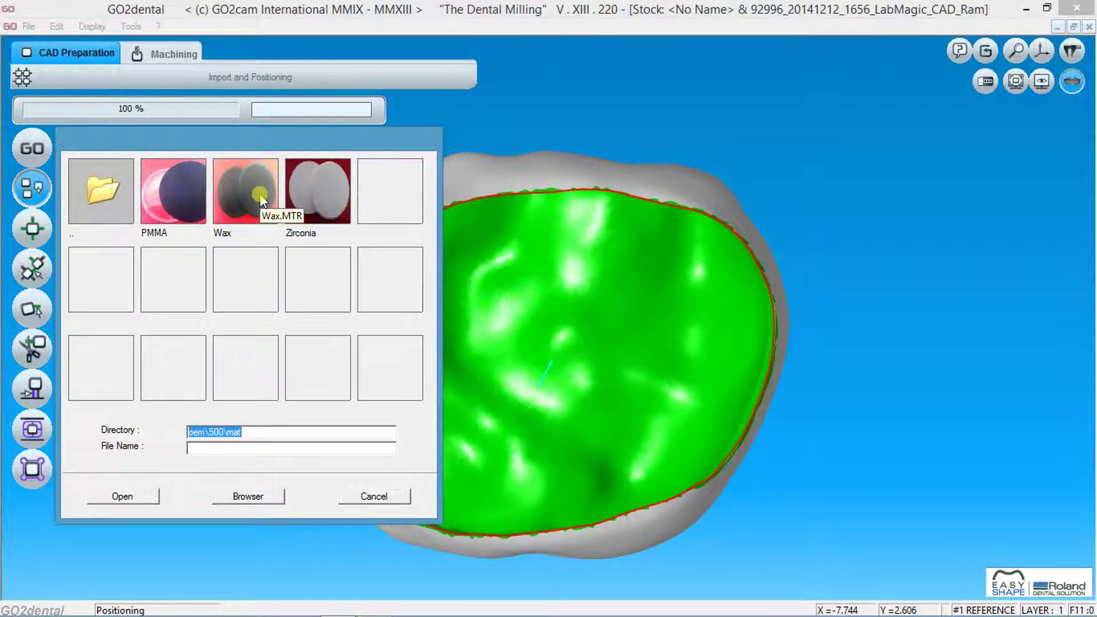
Choose Zirconia with the SQUARE H16 blank, then validate the crown's position in it.
double_click(308, 191)
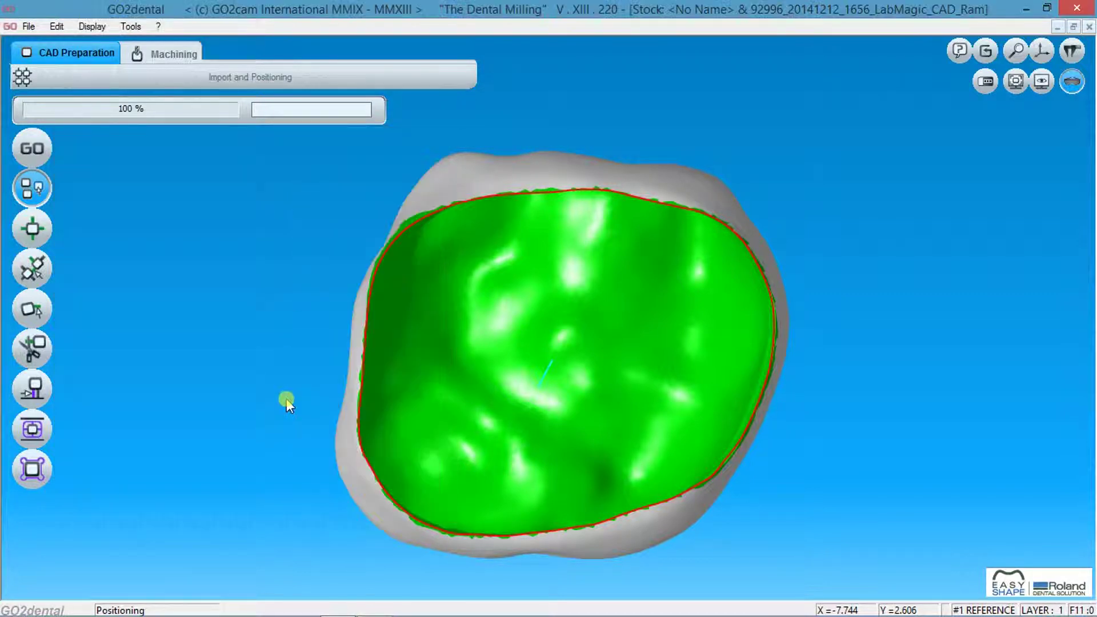
left_click(405, 110)
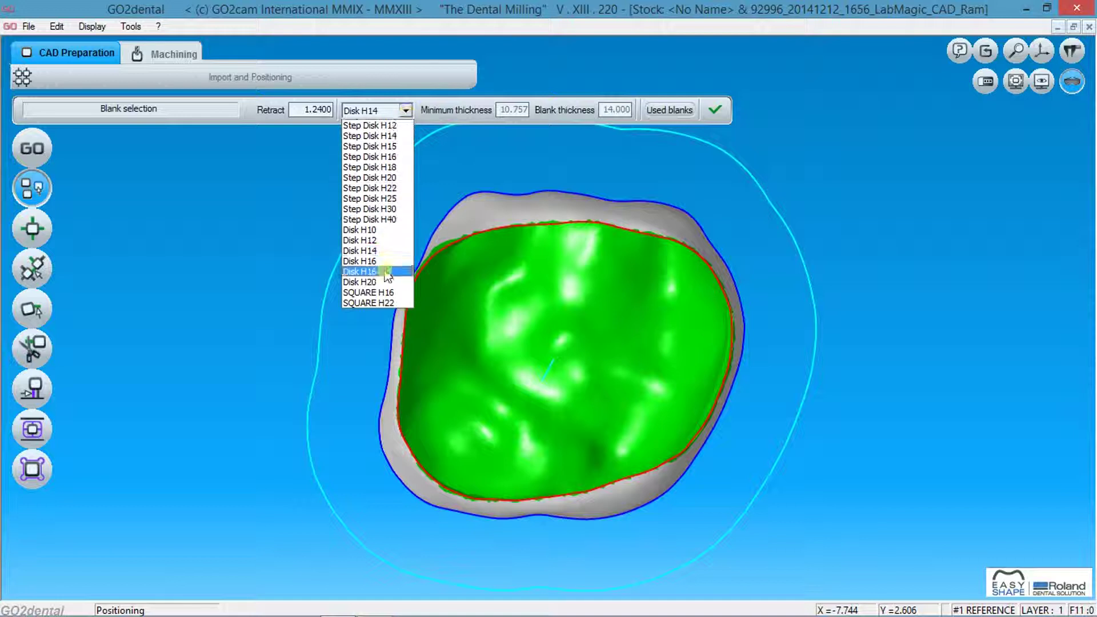
left_click(386, 294)
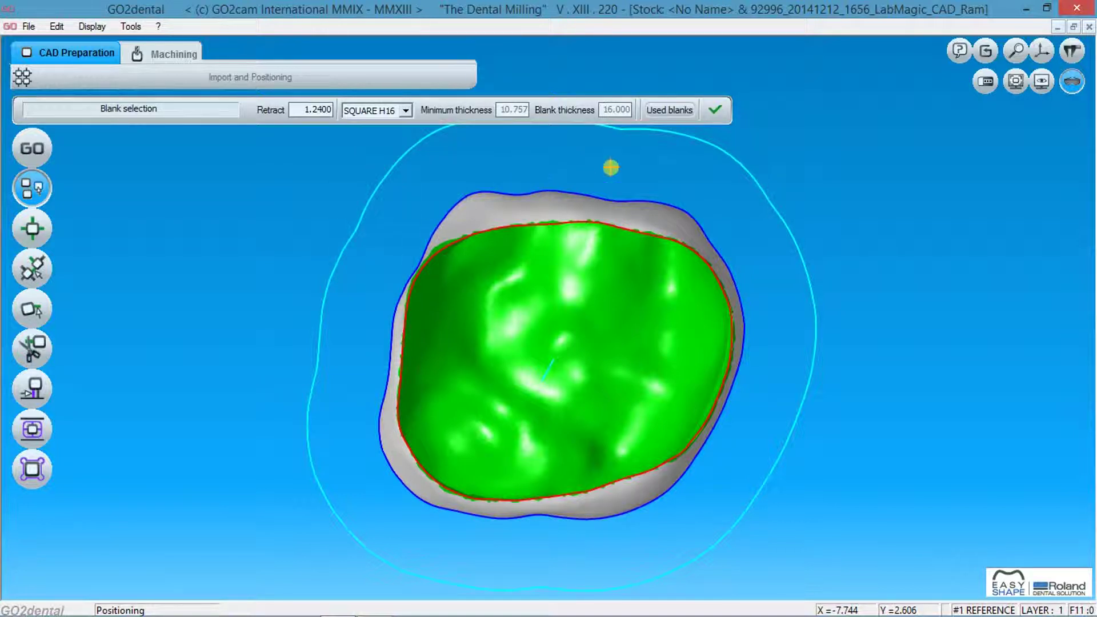
left_click(715, 111)
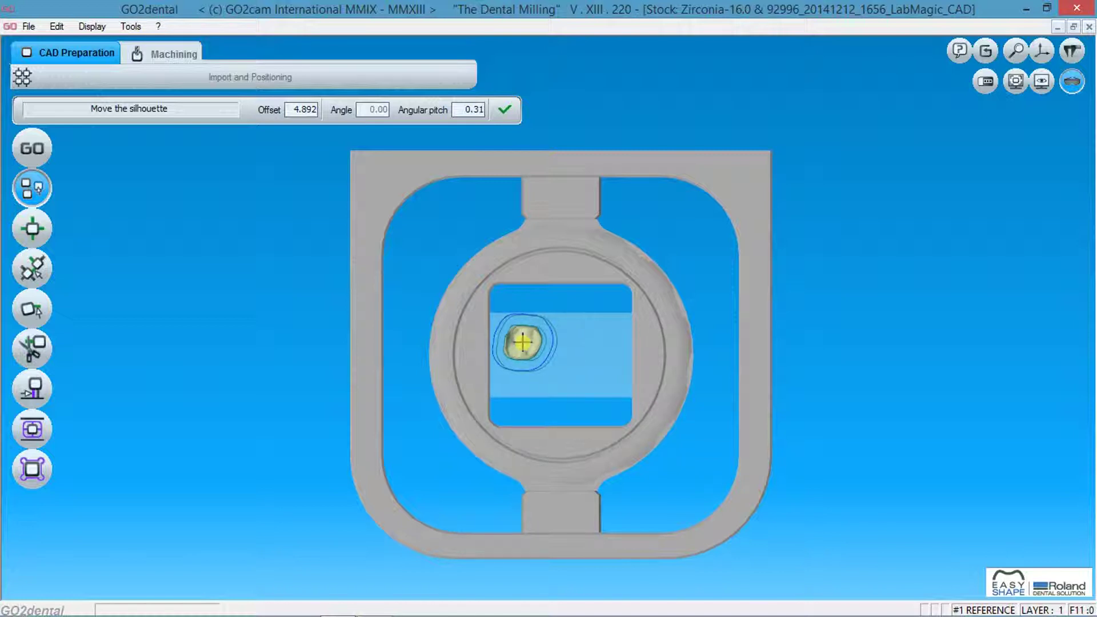
right_click(523, 344)
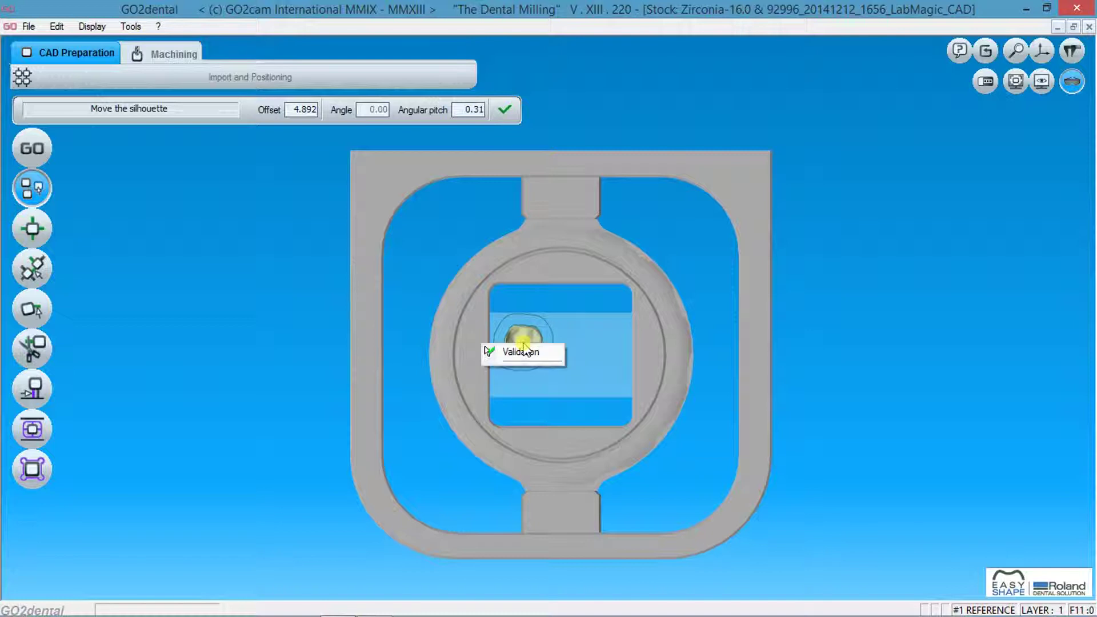
left_click(32, 150)
Import the second 1656 crown STL scan as Crown or bridge and accept its preparation.
left_click(248, 495)
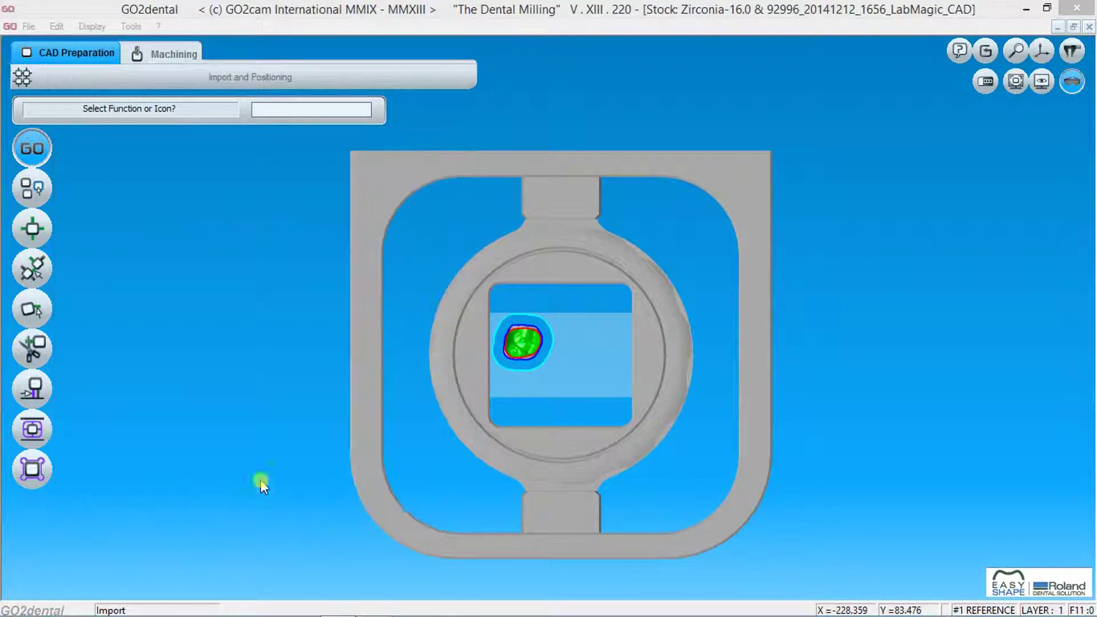
left_click(407, 320)
left_click(409, 304)
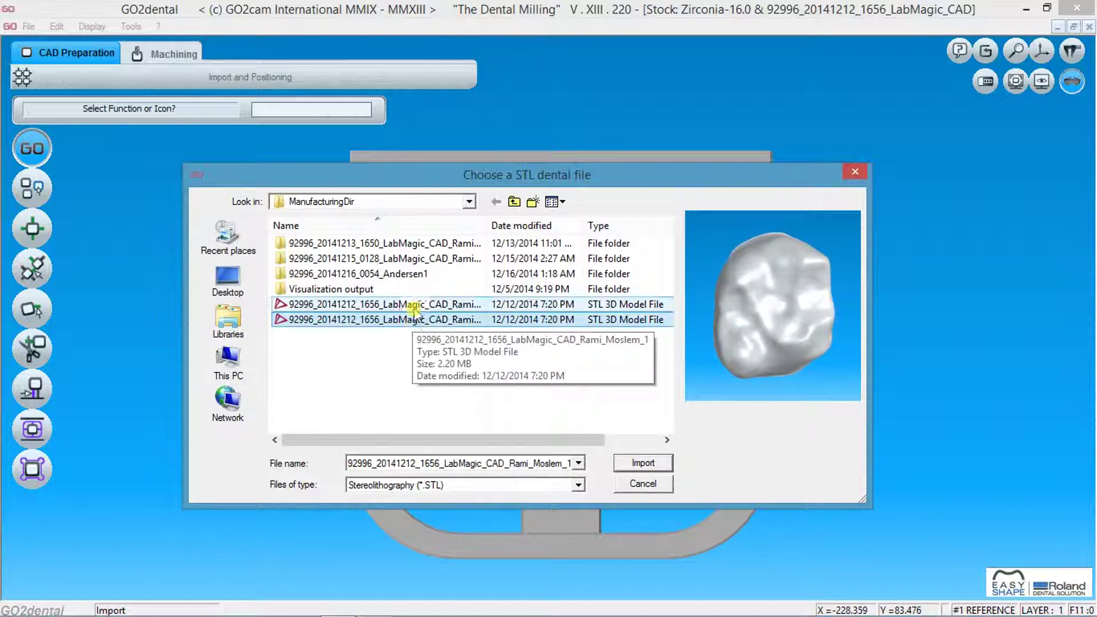
left_click_drag(475, 184, 472, 147)
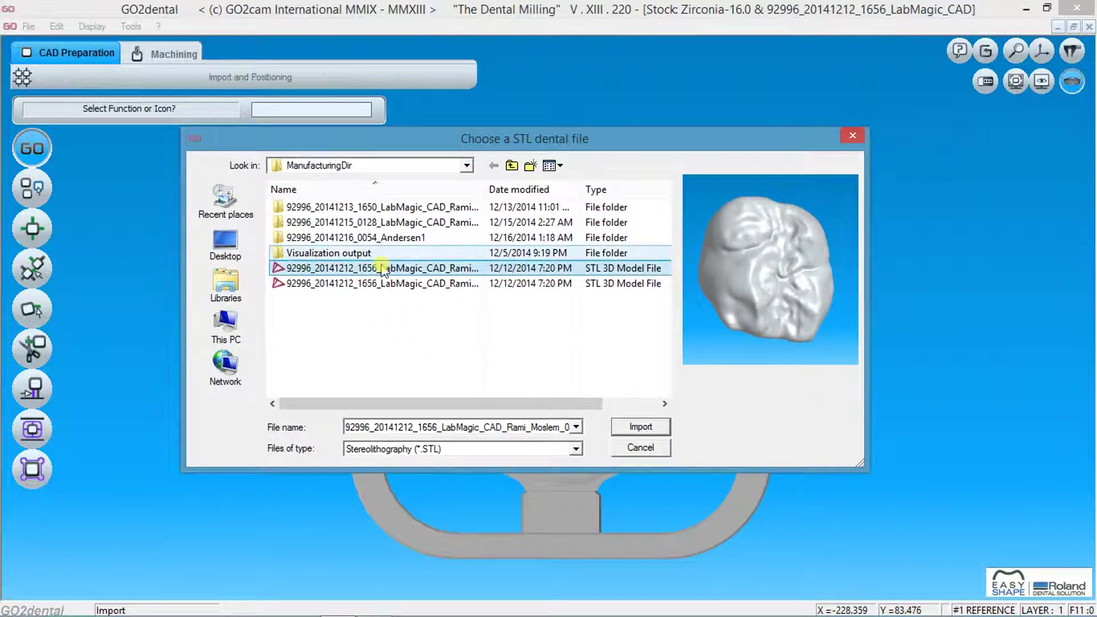
left_click(381, 283)
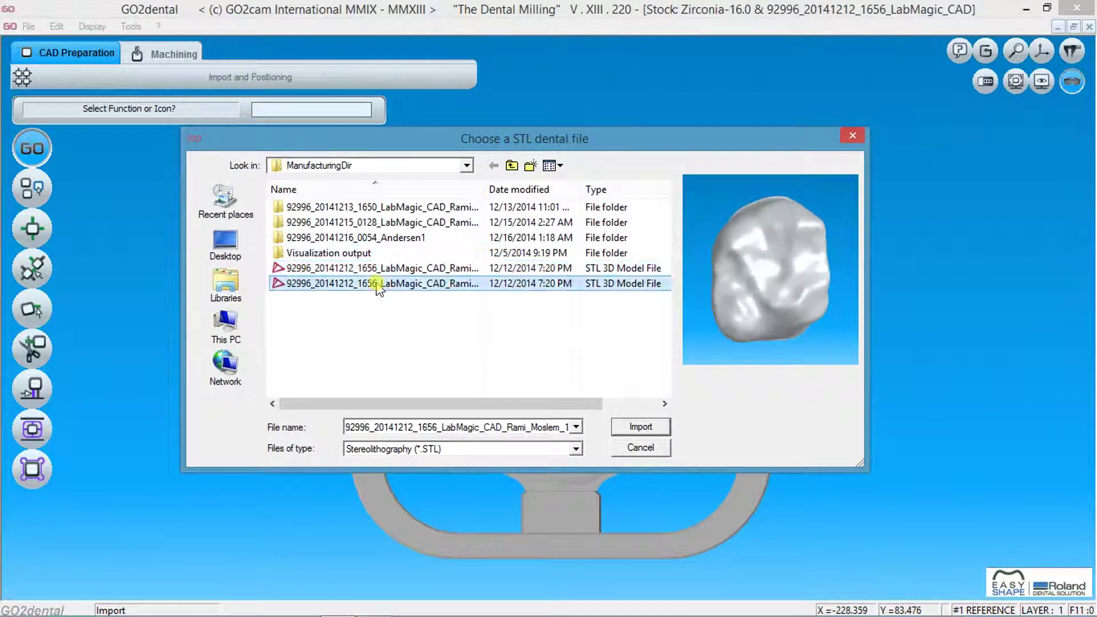
left_click(652, 425)
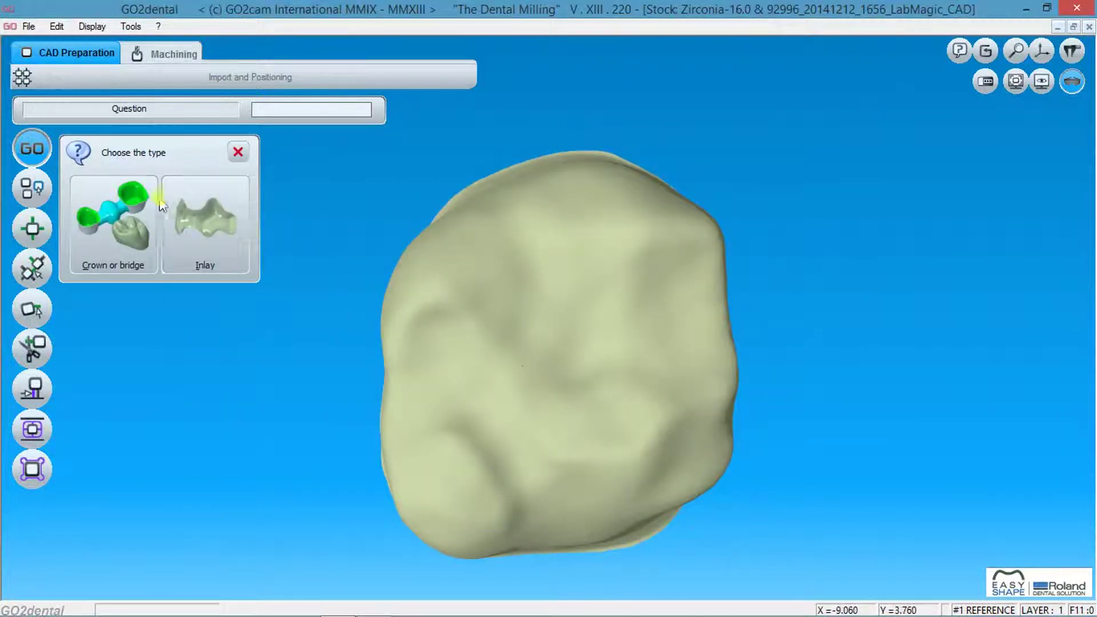
left_click(114, 223)
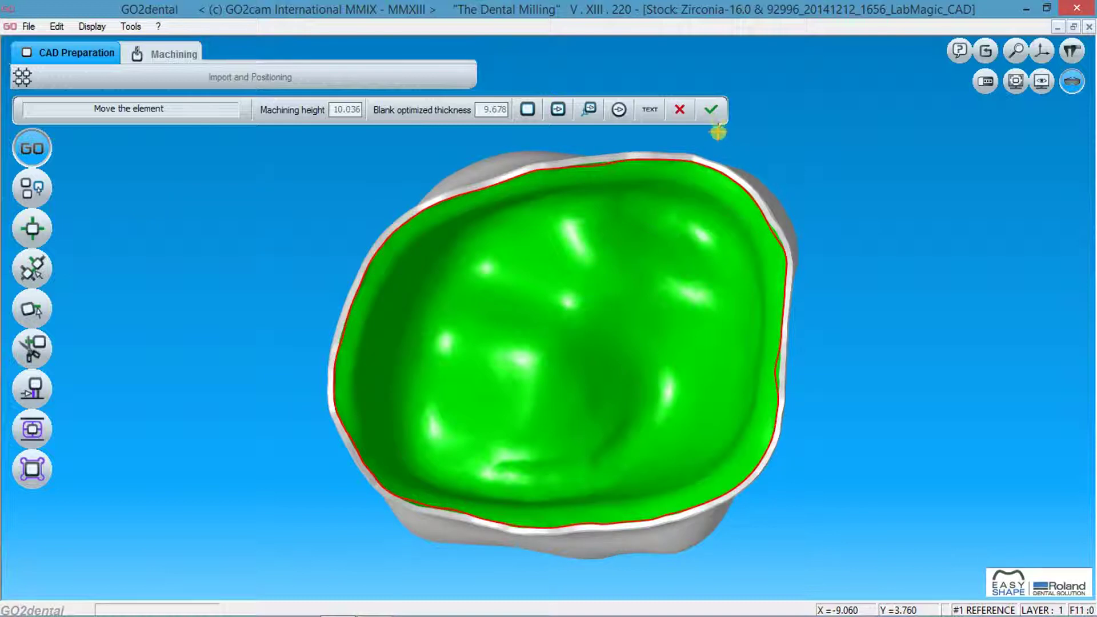
left_click(711, 111)
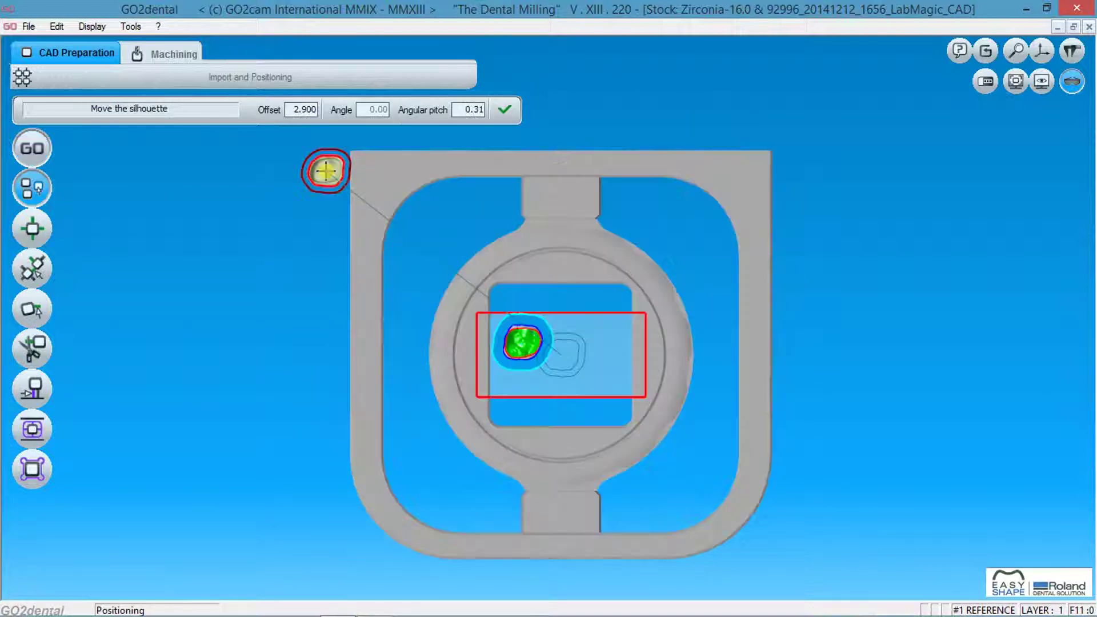
Drag the second crown beside the first in the Zirconia blank and validate its placement.
left_click_drag(457, 236, 573, 342)
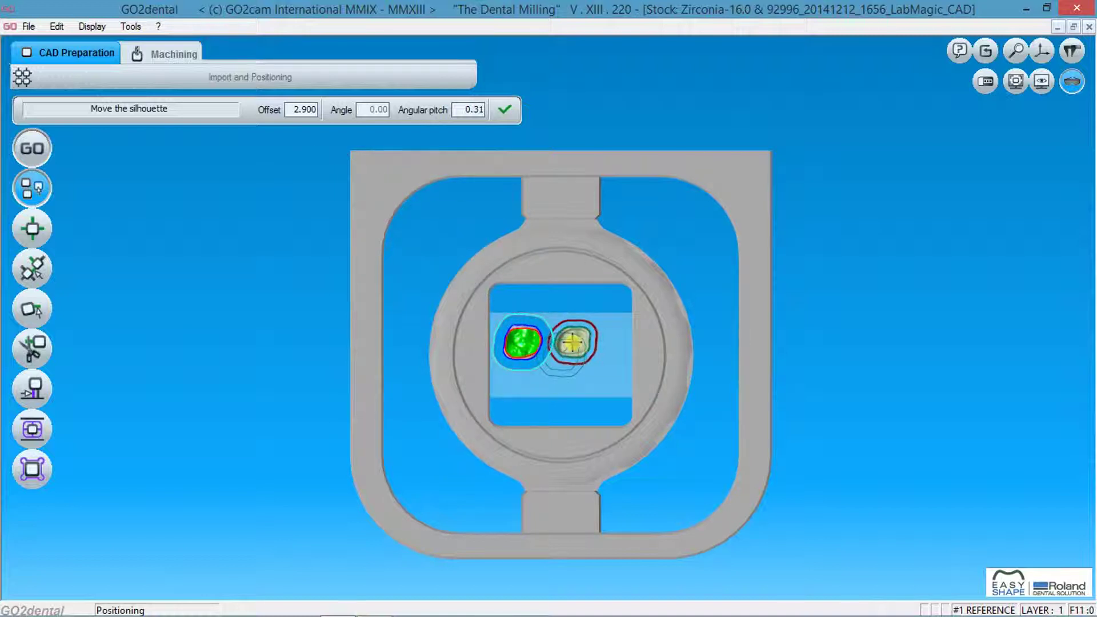
left_click_drag(573, 341, 575, 338)
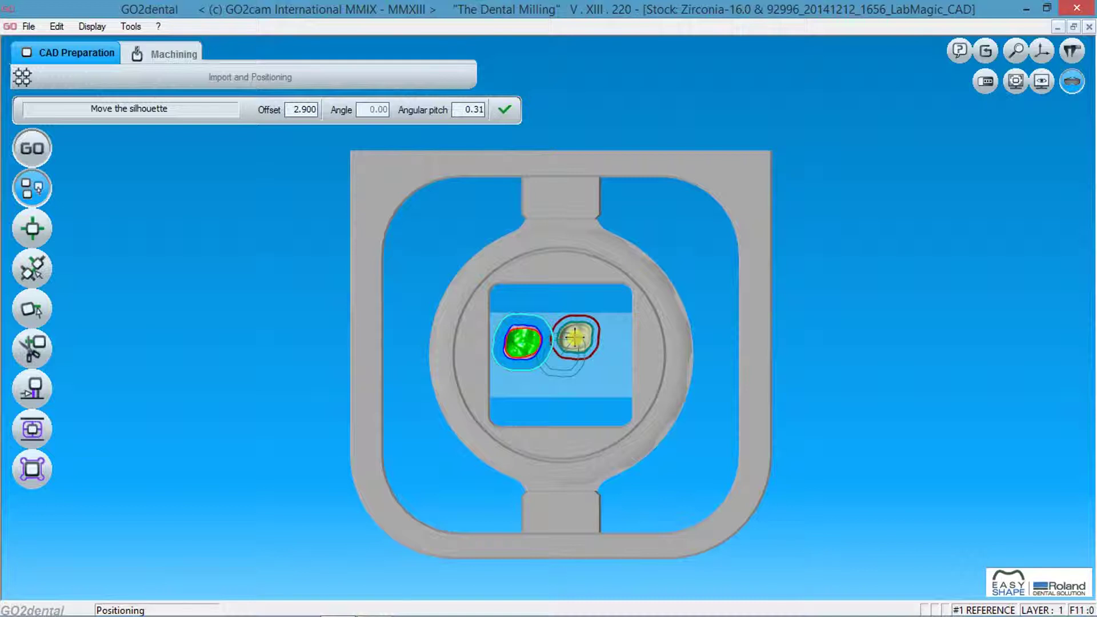
right_click(574, 338)
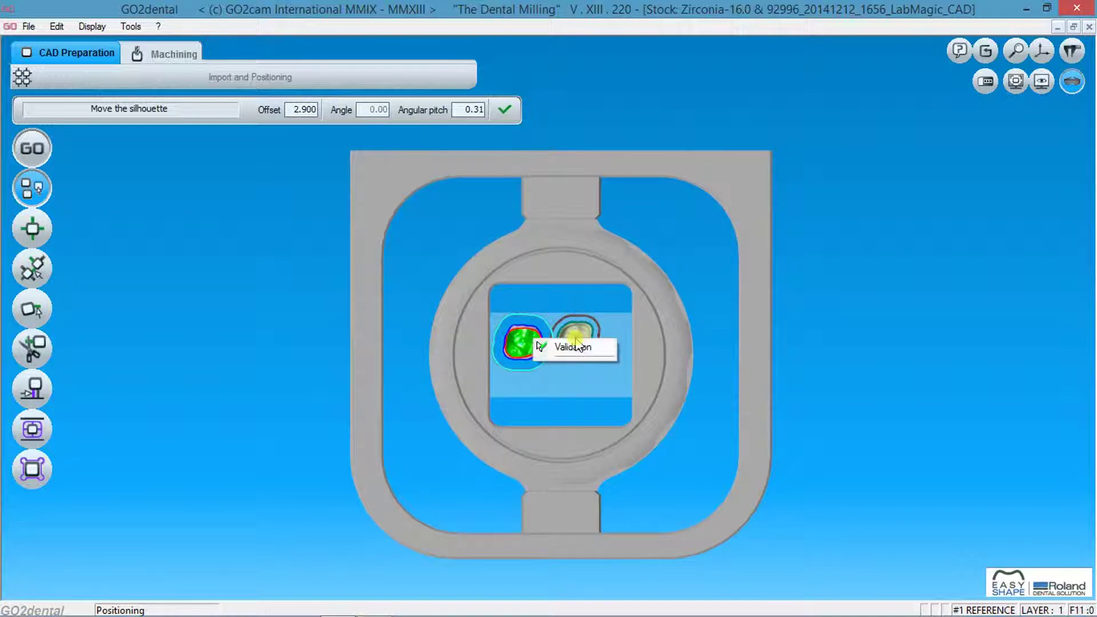
left_click(578, 343)
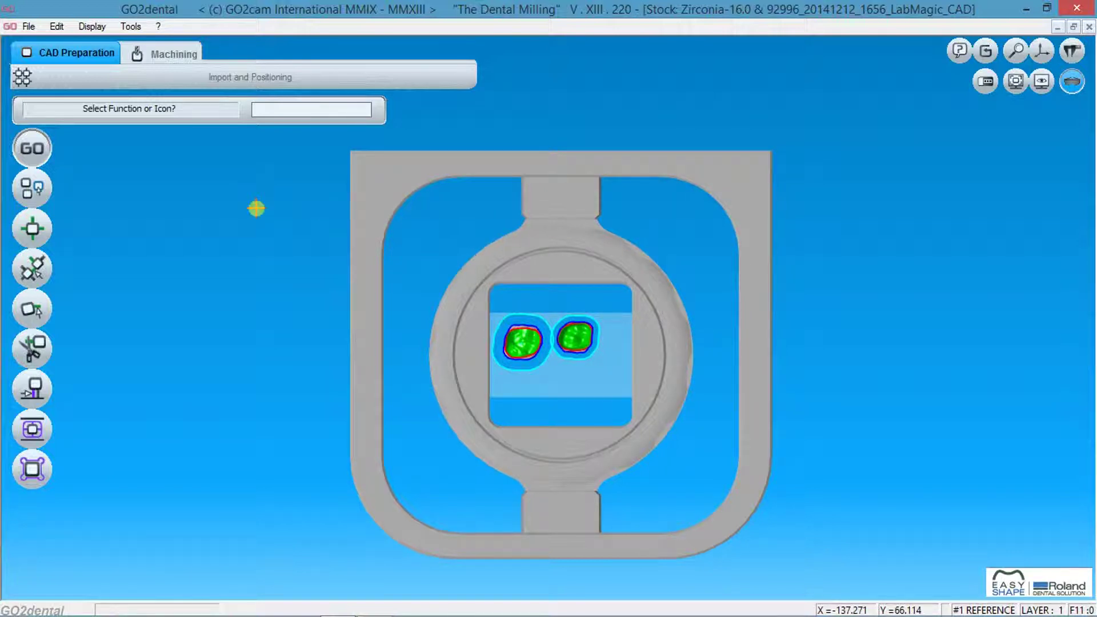
mouse_move(258, 213)
middle_mouse_down()
mouse_move(259, 282)
mouse_move(671, 380)
mouse_move(789, 299)
mouse_move(618, 500)
mouse_move(583, 231)
mouse_move(573, 249)
mouse_move(623, 595)
mouse_move(596, 398)
mouse_move(632, 556)
mouse_move(572, 376)
middle_mouse_up()
scroll(572, 376, "down", 3)
scroll(572, 376, "up", 5)
scroll(572, 375, "up", 2)
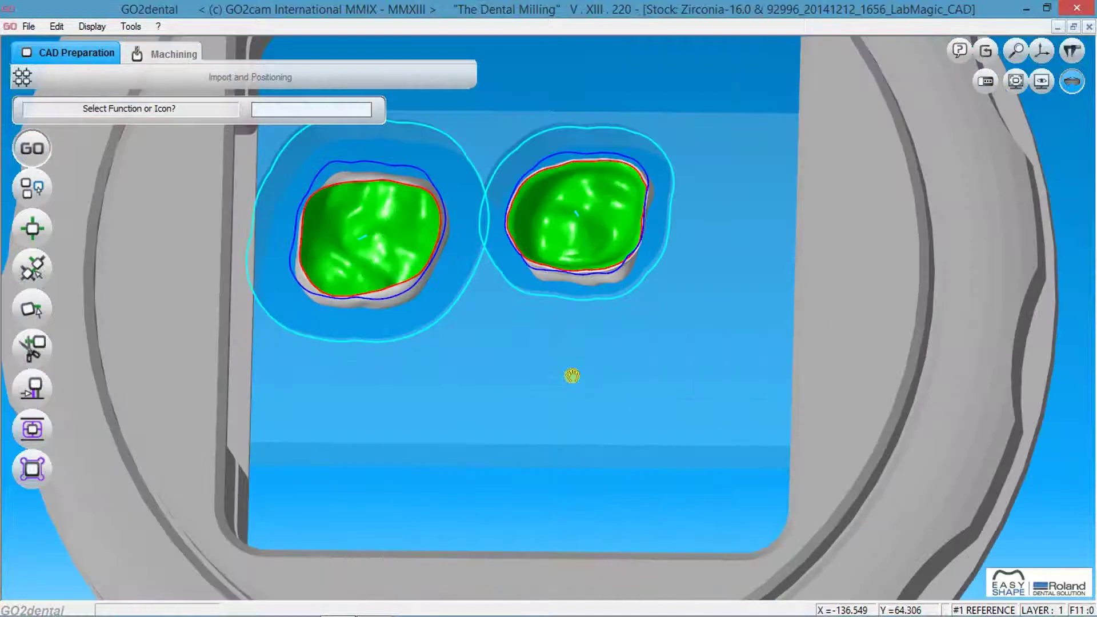
scroll(570, 377, "down", 4)
scroll(571, 377, "down", 1)
mouse_move(745, 473)
middle_mouse_down()
mouse_move(740, 331)
mouse_move(592, 318)
mouse_move(786, 407)
mouse_move(811, 477)
middle_mouse_up()
scroll(721, 410, "down", 4)
scroll(720, 410, "up", 4)
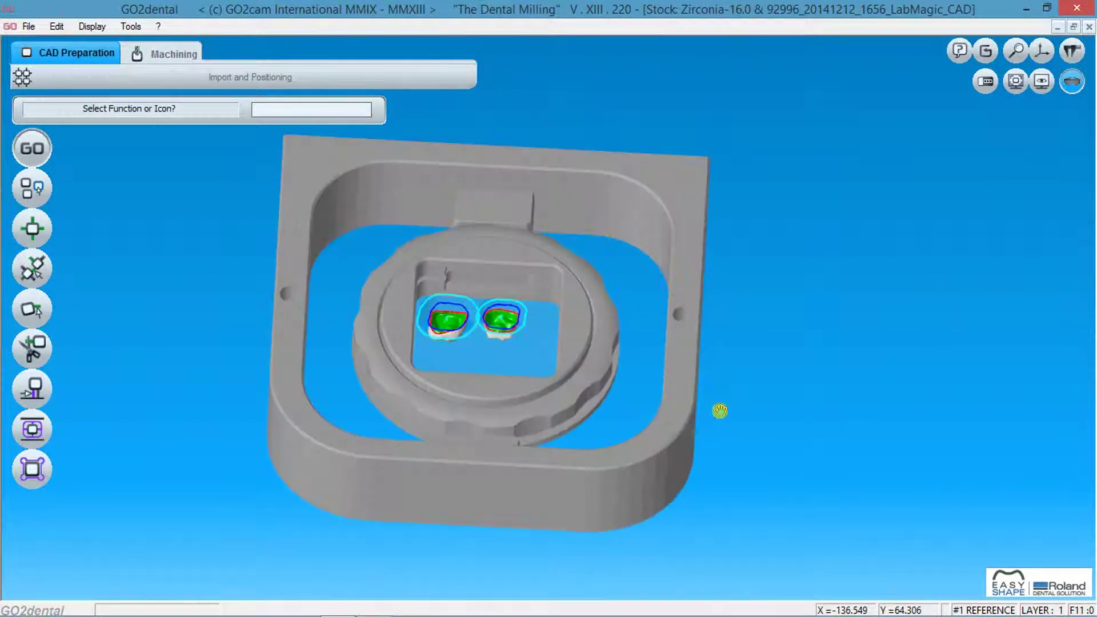
middle_click_drag(730, 328, 713, 302)
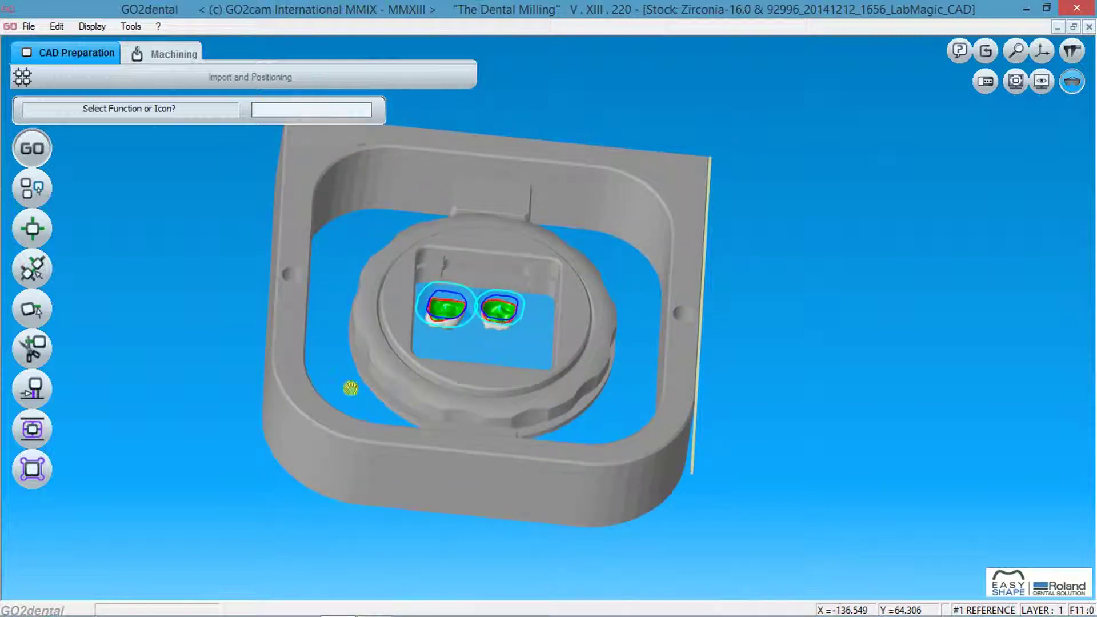
mouse_move(350, 388)
middle_mouse_down()
mouse_move(297, 414)
mouse_move(319, 489)
mouse_move(346, 502)
mouse_move(333, 504)
mouse_move(335, 492)
middle_mouse_up()
middle_click(335, 492)
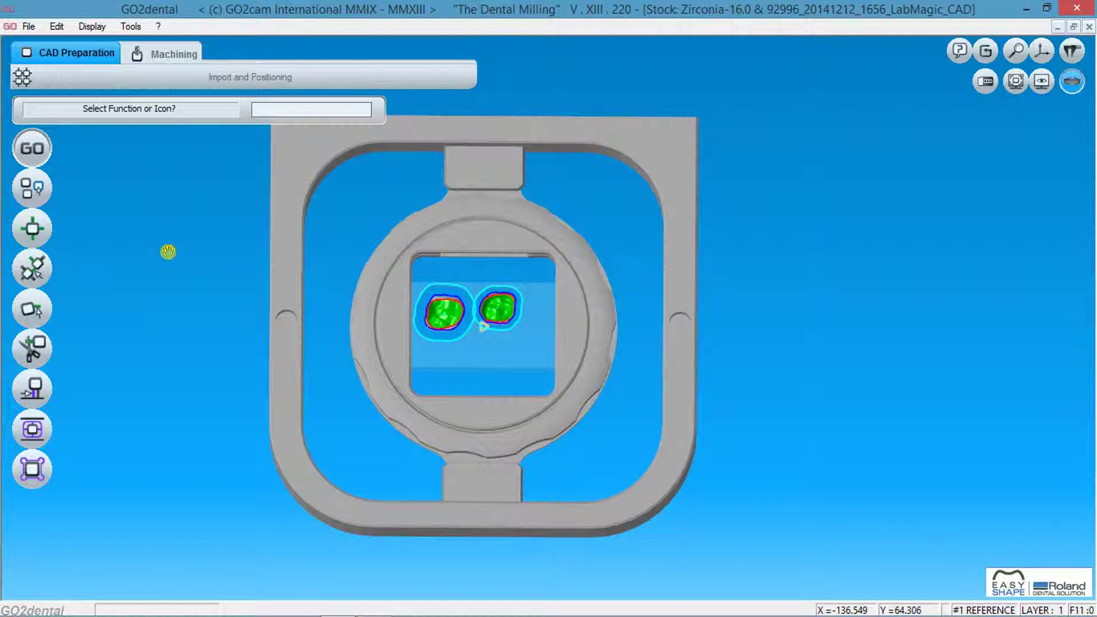
Import the first scan from the next folder and set it as Crown or bridge.
left_click(44, 153)
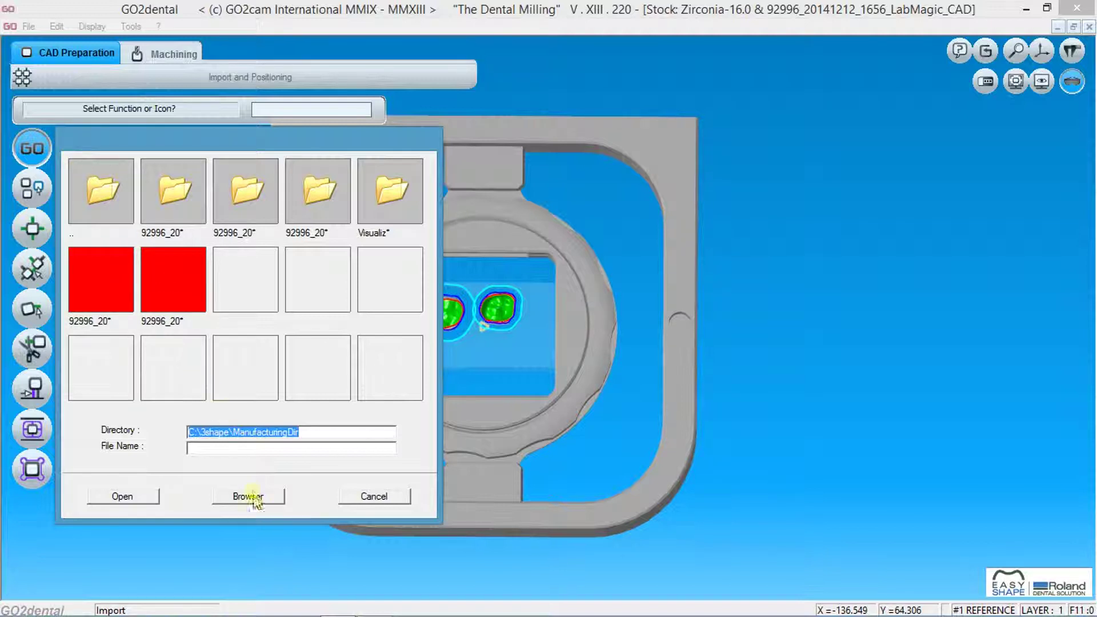
left_click(252, 496)
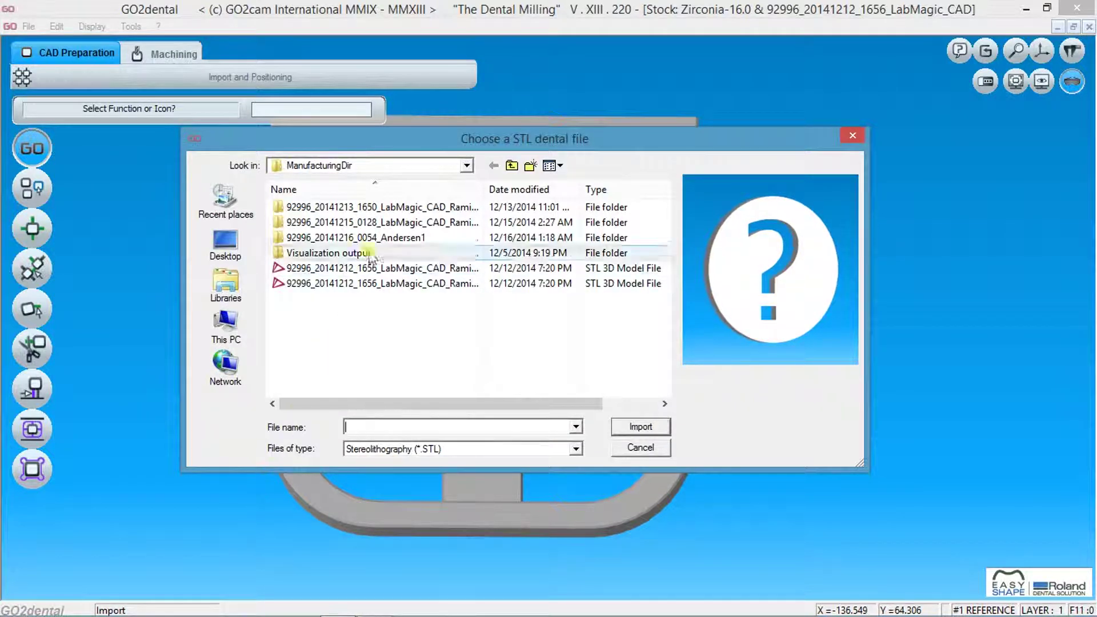
double_click(383, 207)
left_click(388, 209)
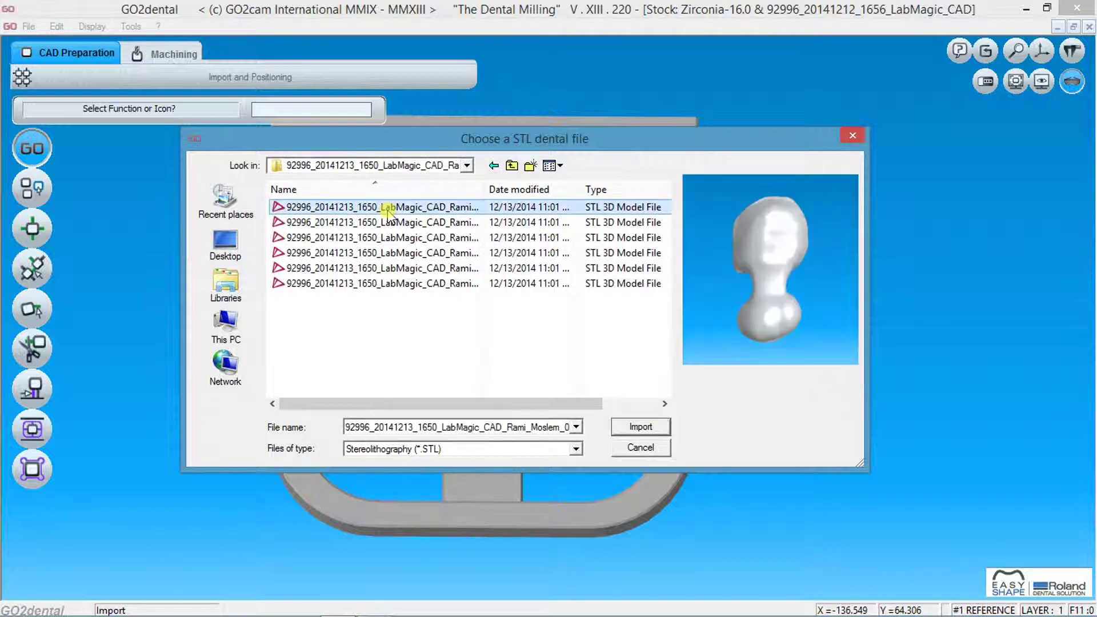
left_click(630, 429)
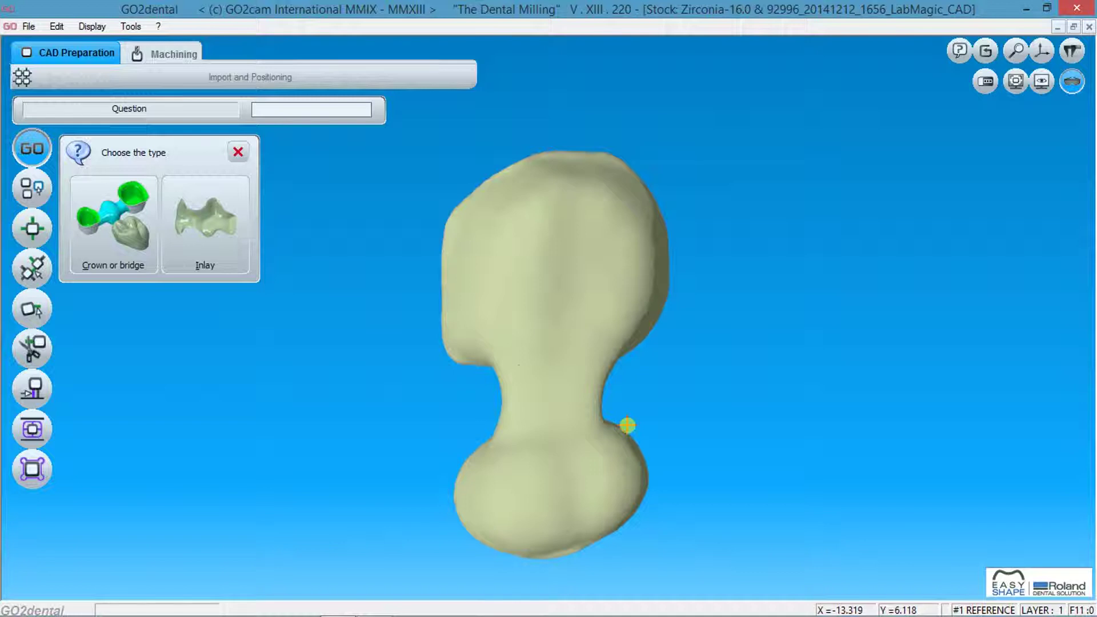
left_click(109, 215)
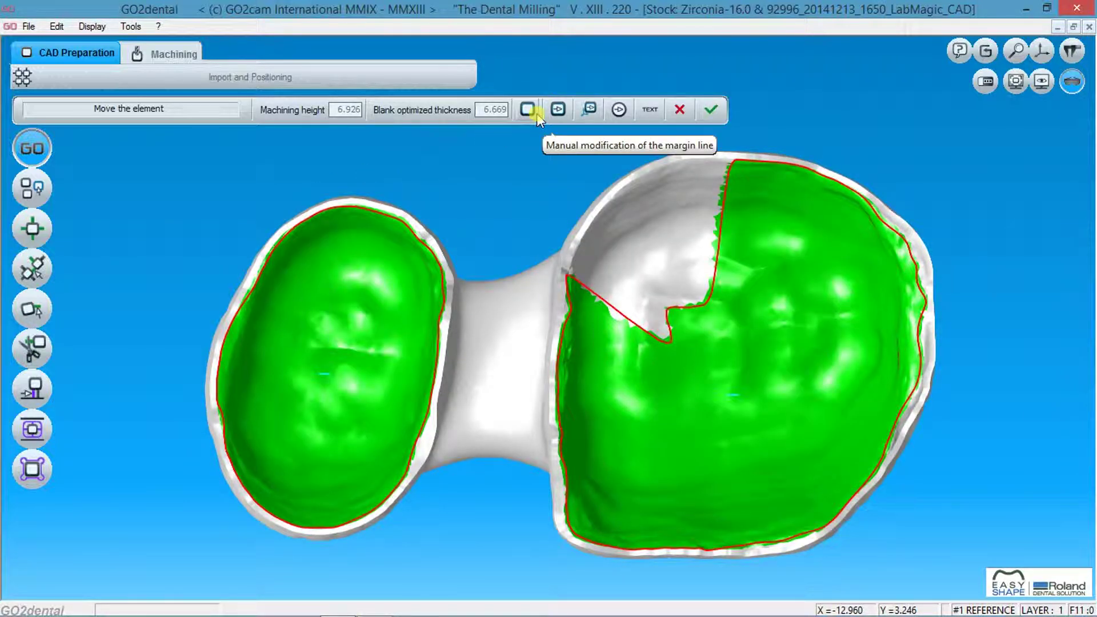
Redraw the larger abutment's margin line by hand, accept the pink area, and validate it.
left_click(529, 111)
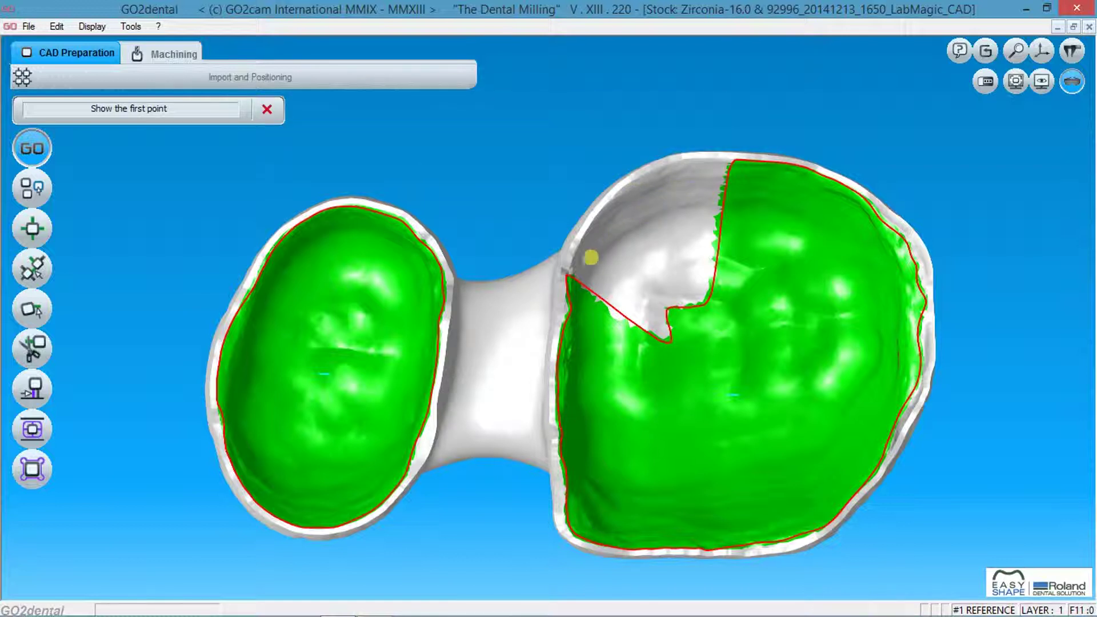
left_click(565, 273)
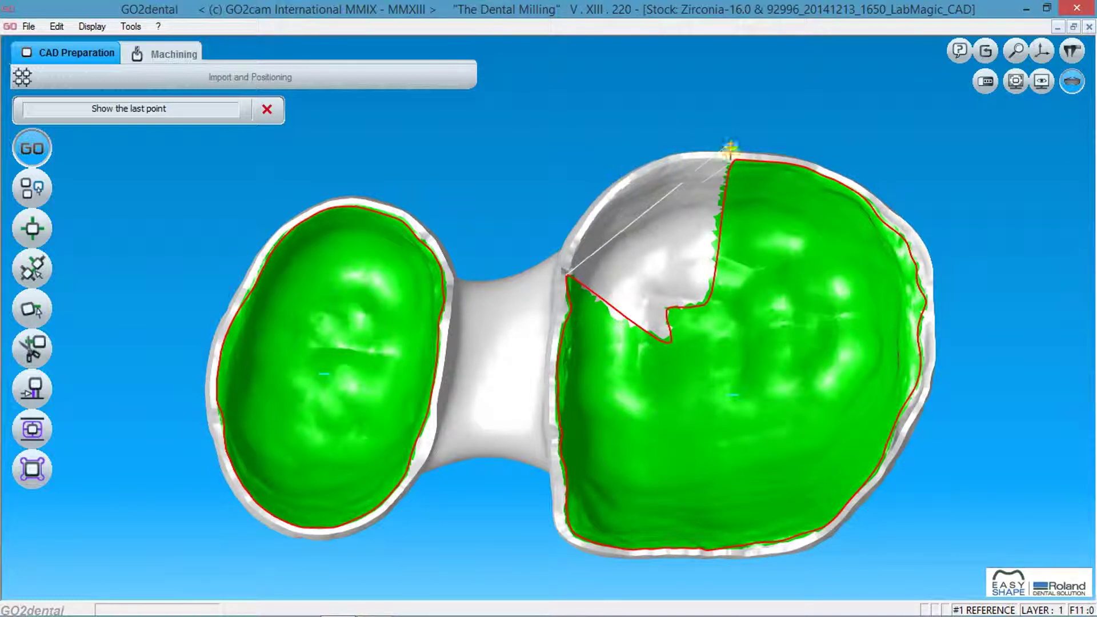
left_click(733, 158)
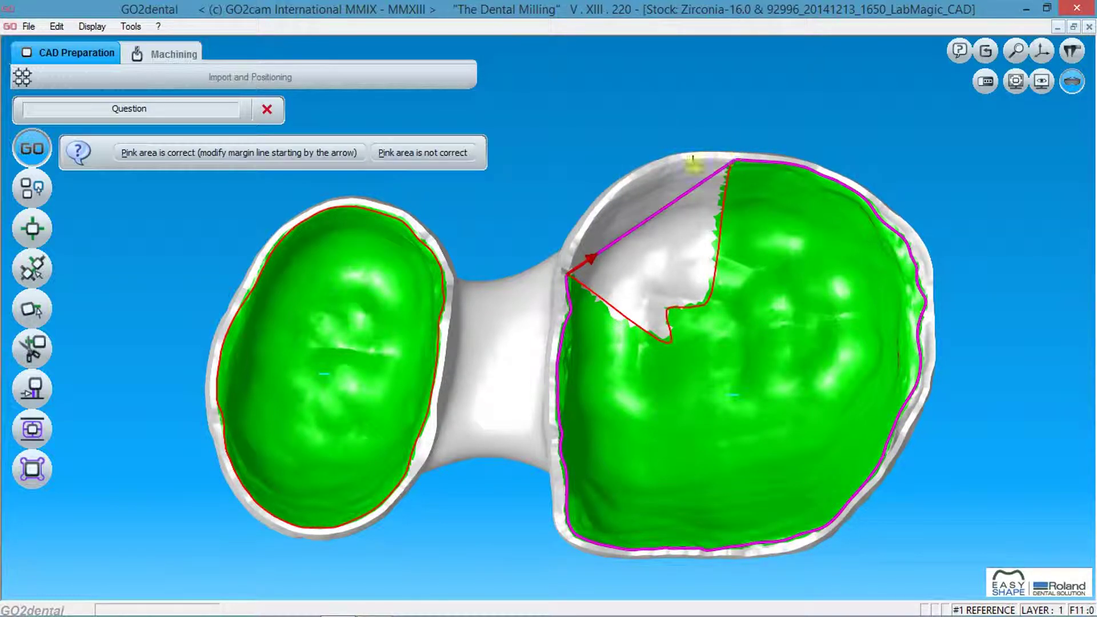
left_click(566, 267)
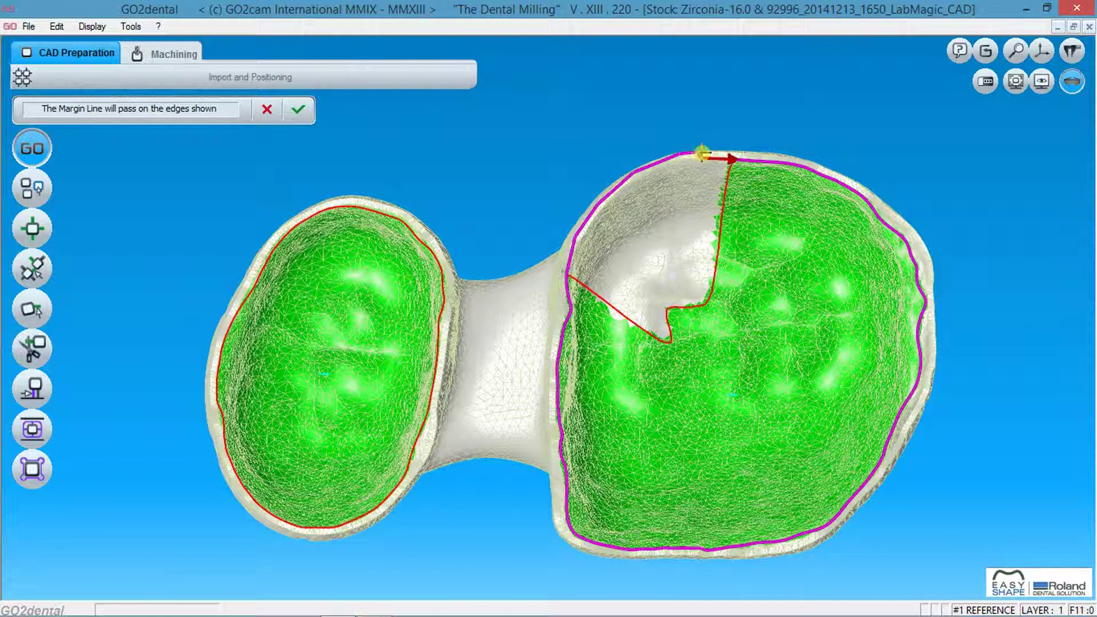
right_click(735, 152)
left_click(721, 164)
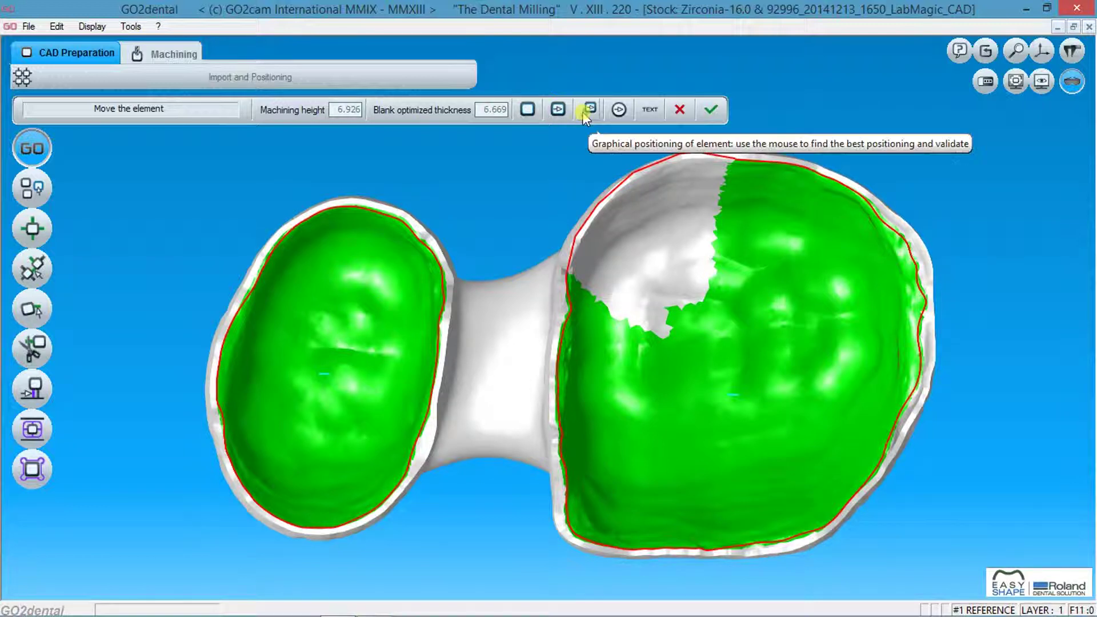
Tilt the bridge, reorient it from points in both tooth chambers, and send it to the blank.
left_click(583, 112)
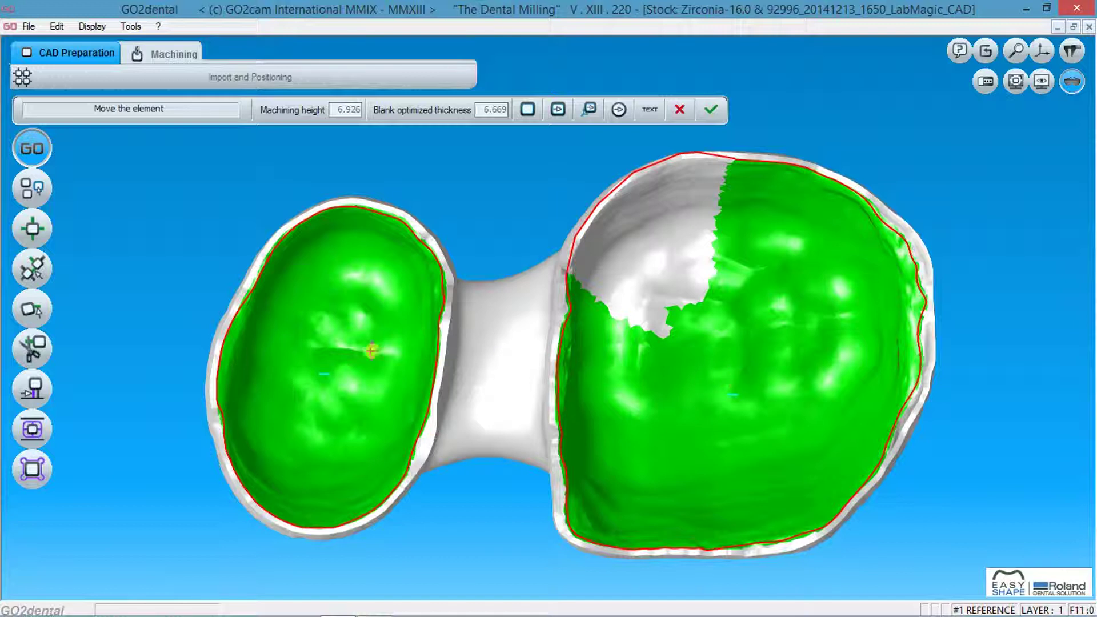
mouse_move(371, 351)
left_mouse_down()
mouse_move(368, 340)
mouse_move(375, 370)
left_mouse_up()
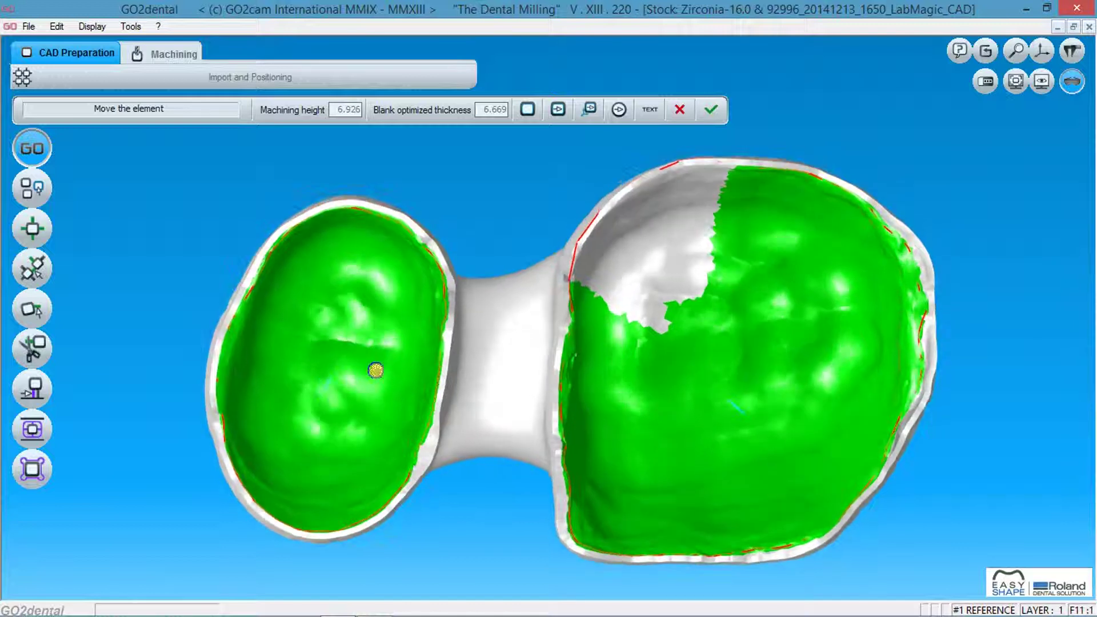
left_click(558, 113)
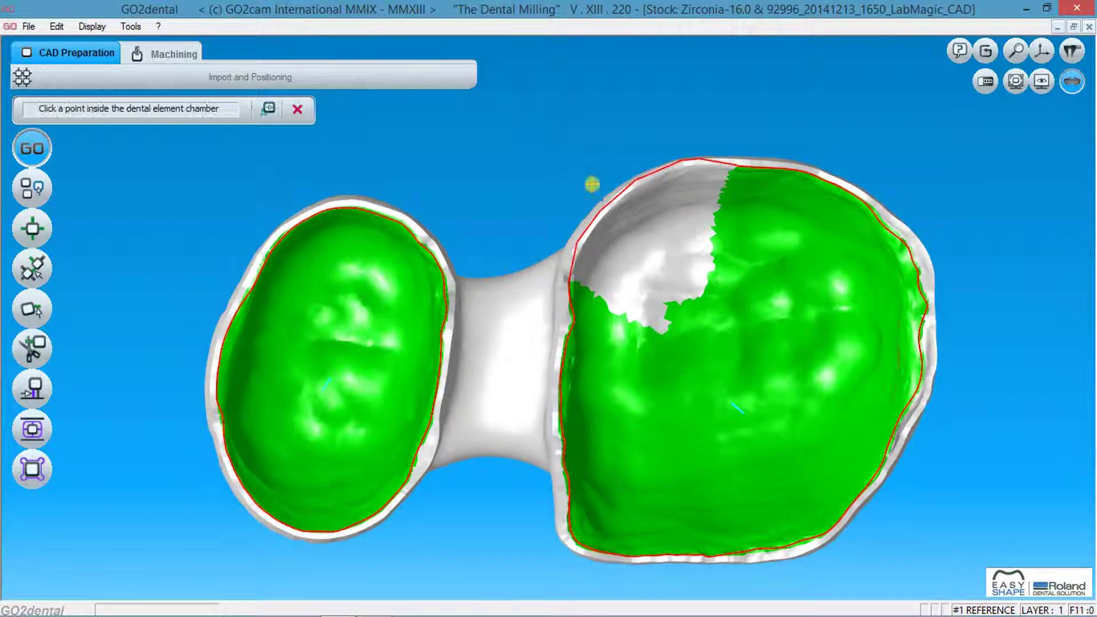
left_click(731, 370)
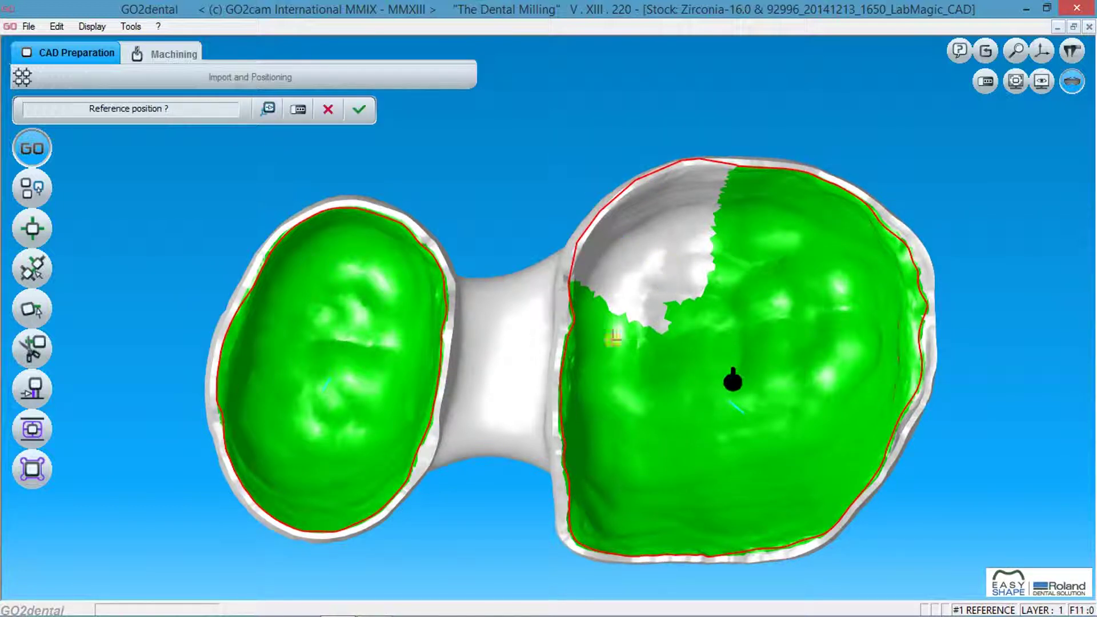
left_click(341, 374)
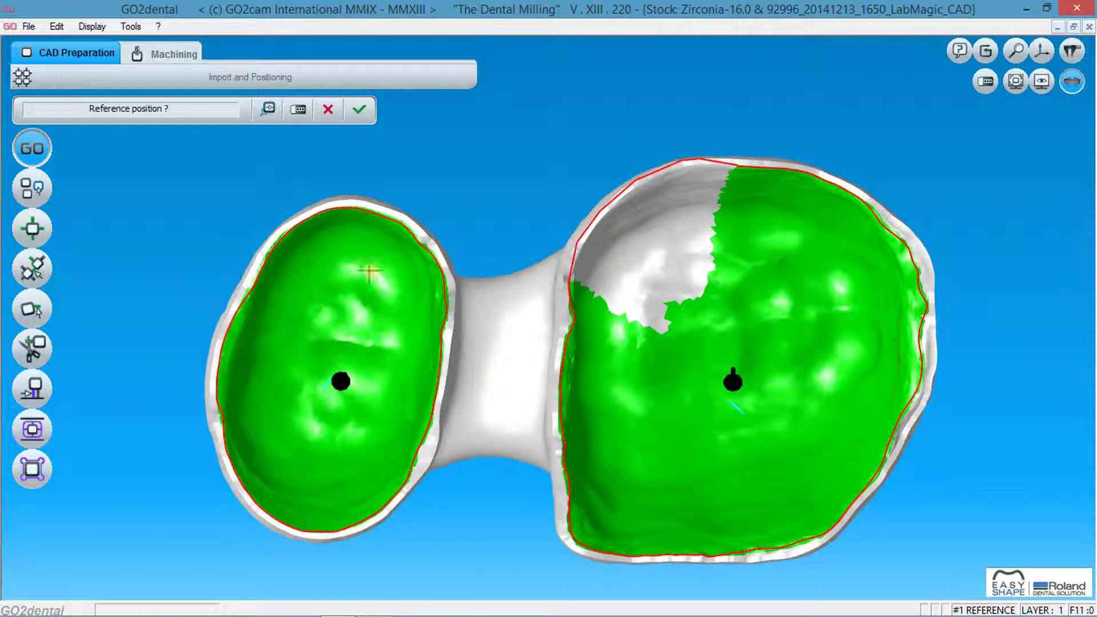
left_click(359, 111)
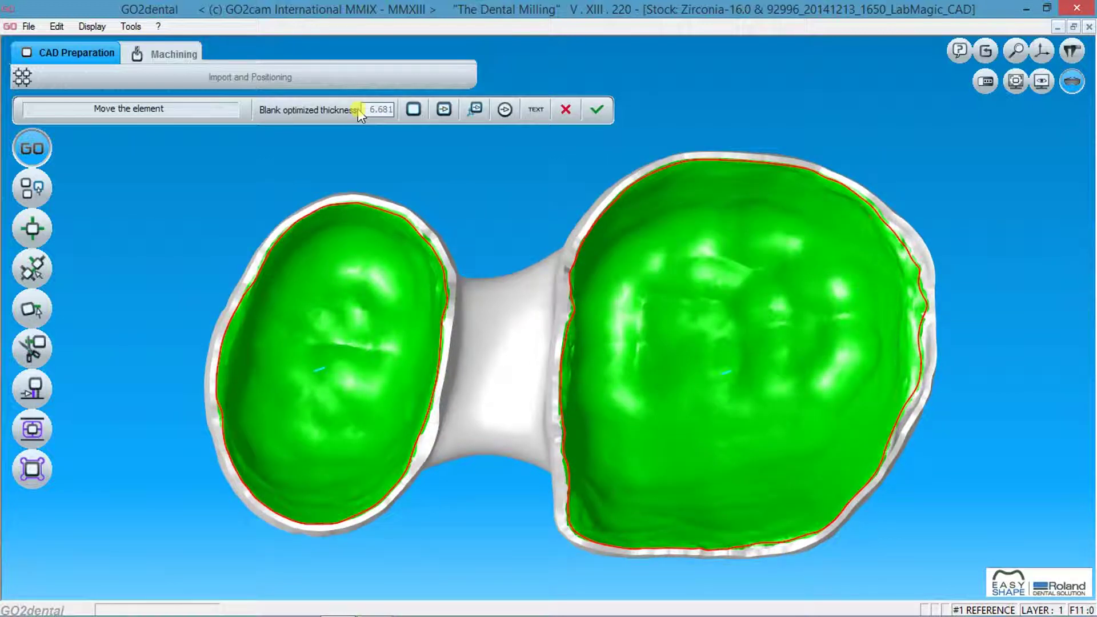
left_click(594, 110)
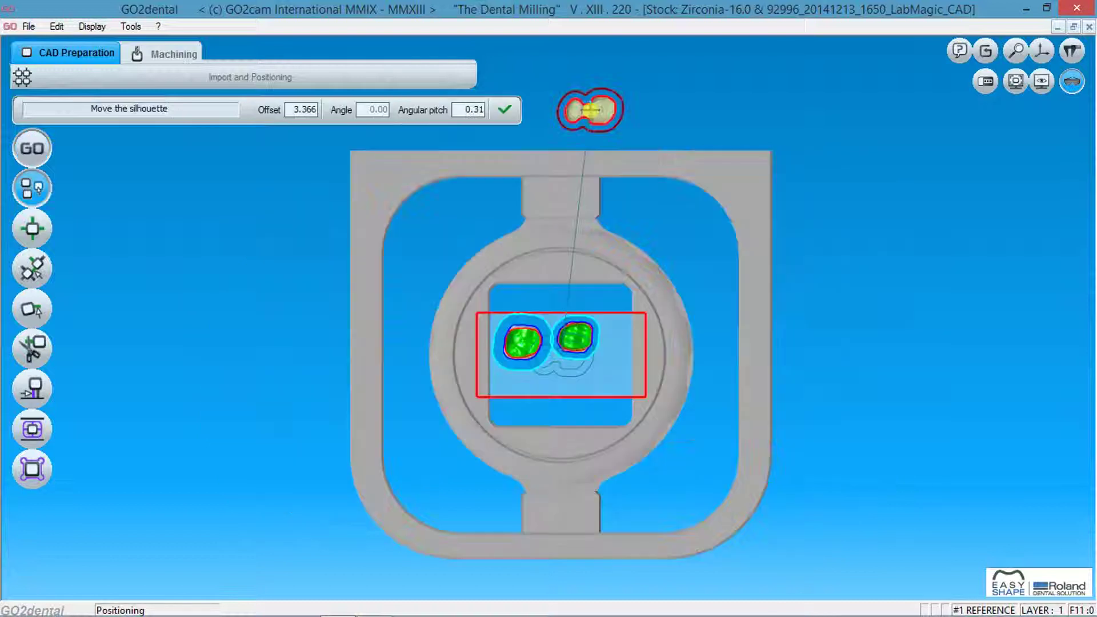
Drag the bridge into the free blank space below the crowns and validate its placement.
mouse_move(593, 311)
left_mouse_down()
mouse_move(606, 375)
mouse_move(584, 375)
left_mouse_up()
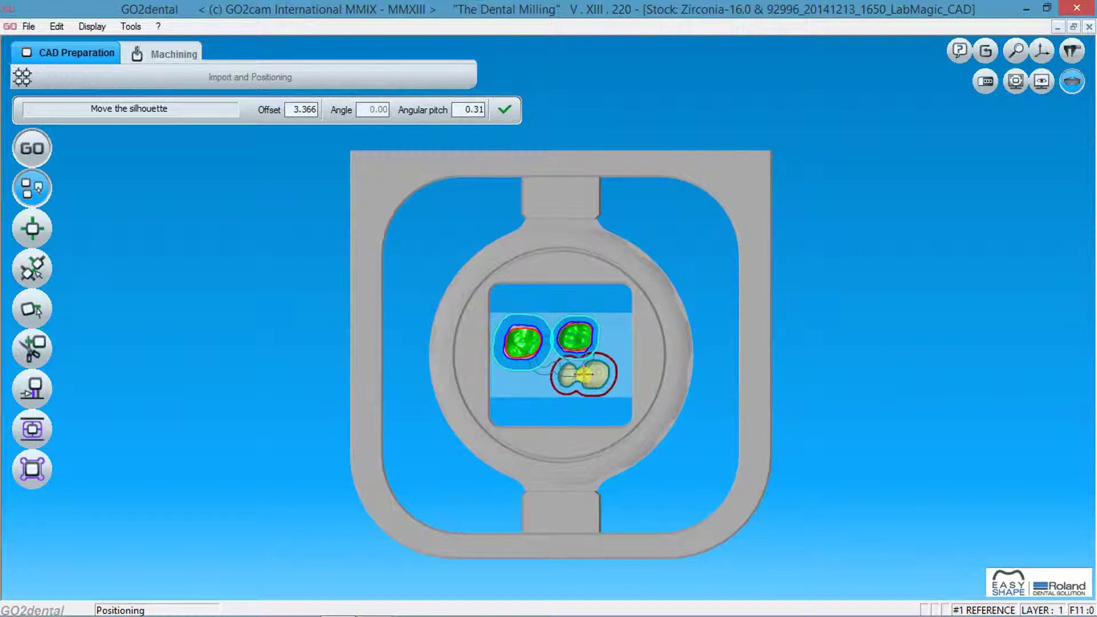
right_click(585, 375)
left_click(587, 382)
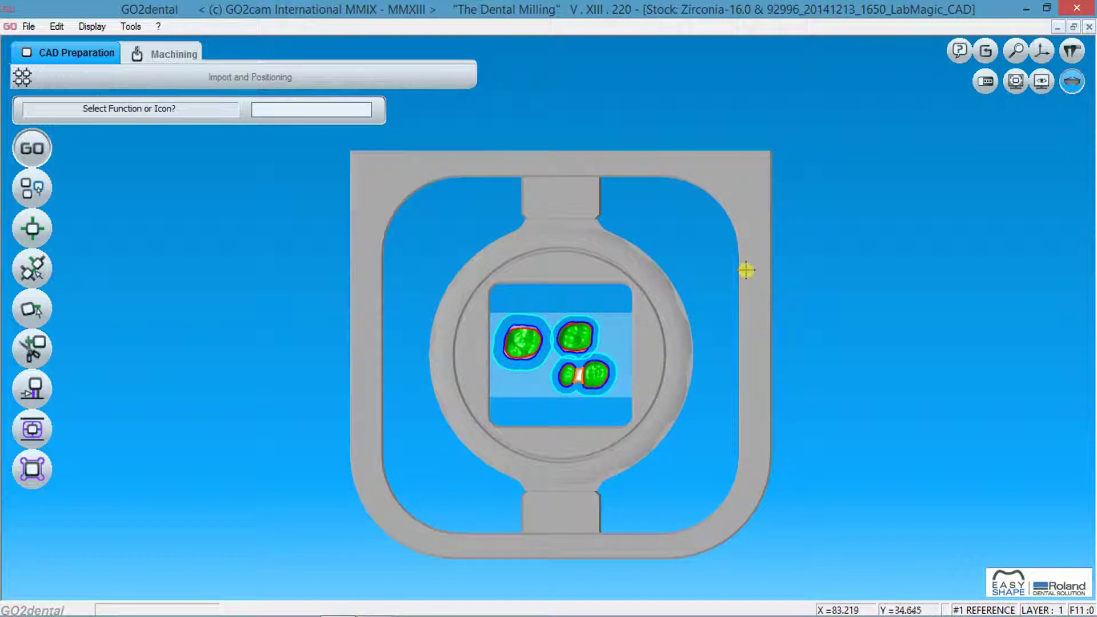
mouse_move(820, 336)
middle_mouse_down()
mouse_move(825, 318)
mouse_move(823, 334)
middle_mouse_up()
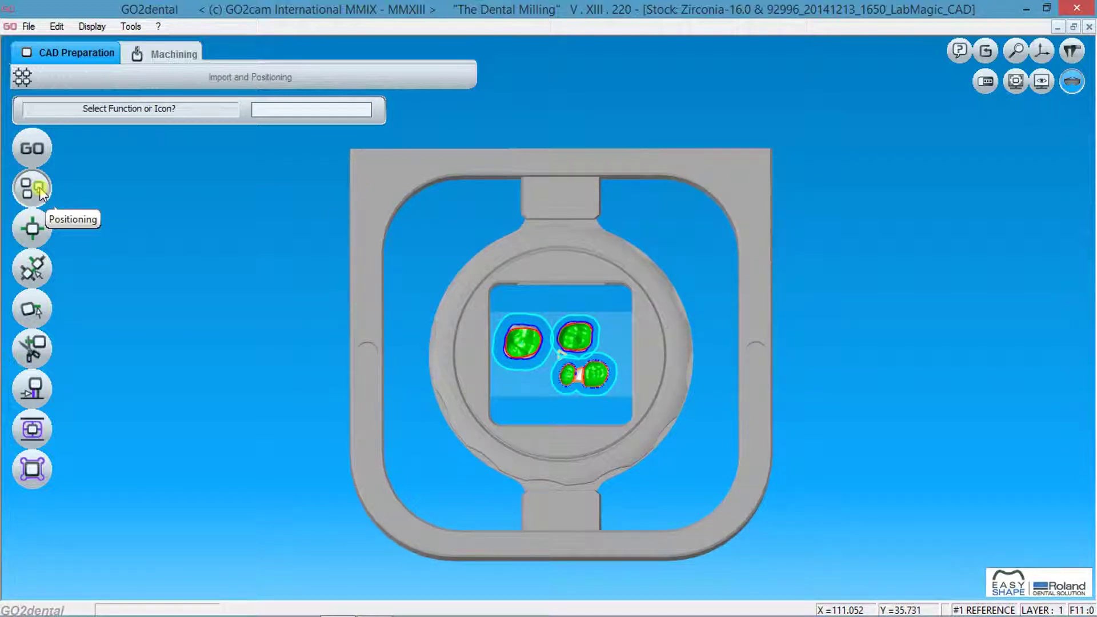
Generate automatic 1.5 mm connectors at the same Z height and dismiss the altitude warning.
left_click(34, 230)
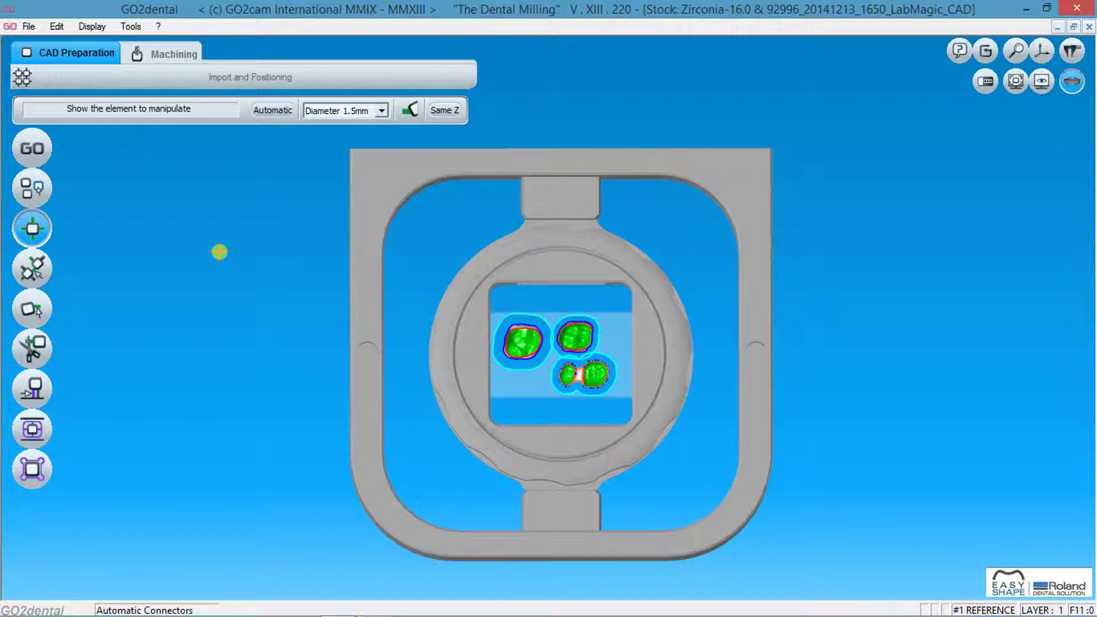
left_click(381, 110)
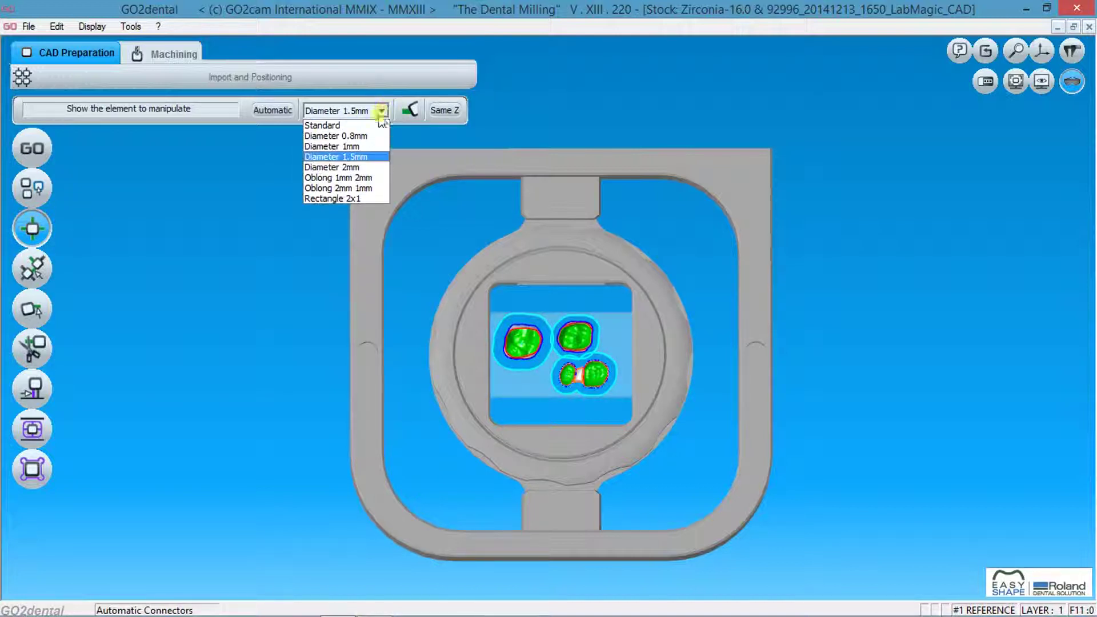
left_click(355, 157)
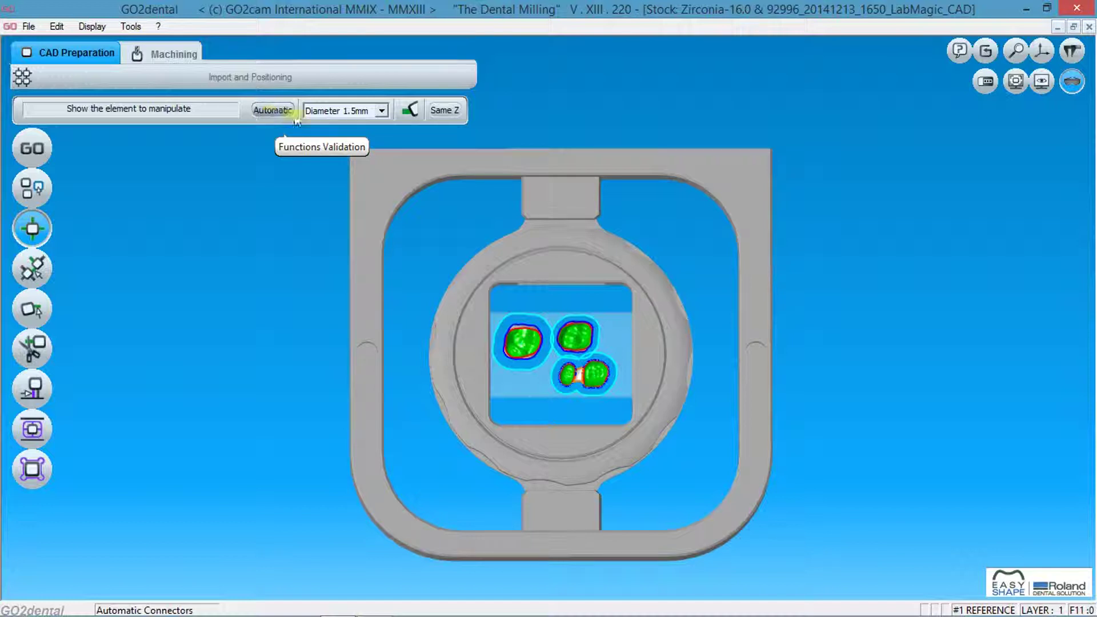
left_click(416, 111)
left_click(433, 112)
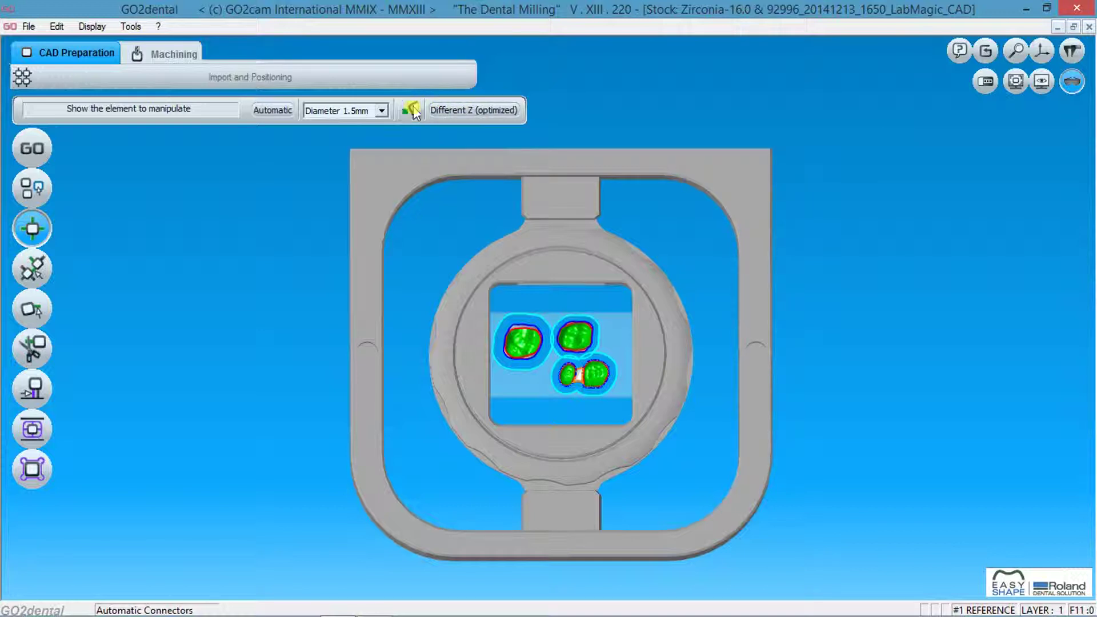
left_click(439, 111)
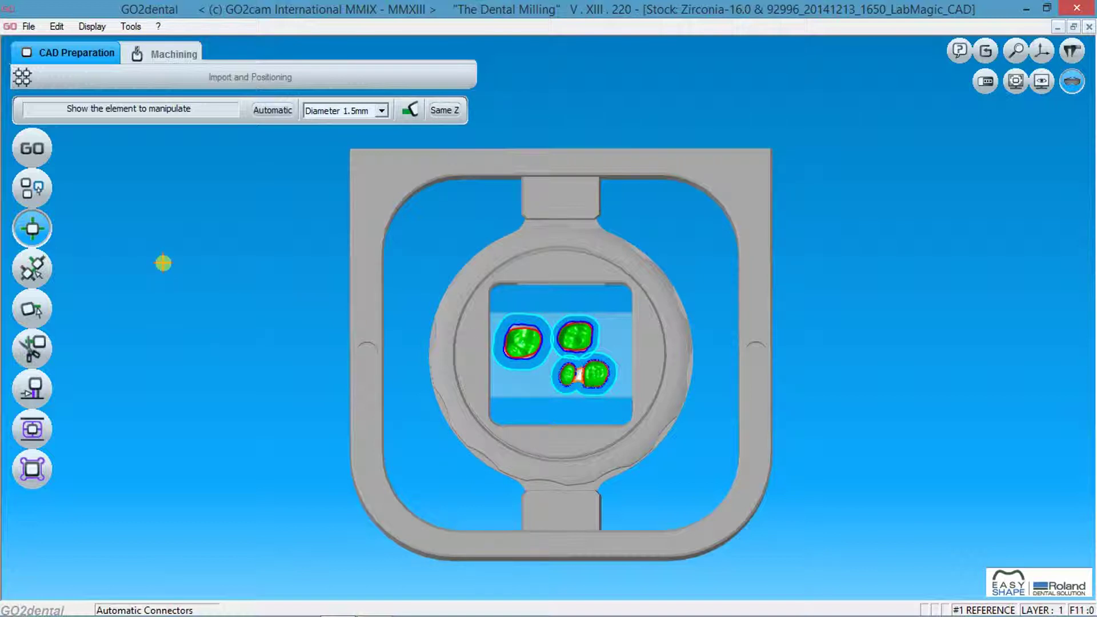
left_click(266, 110)
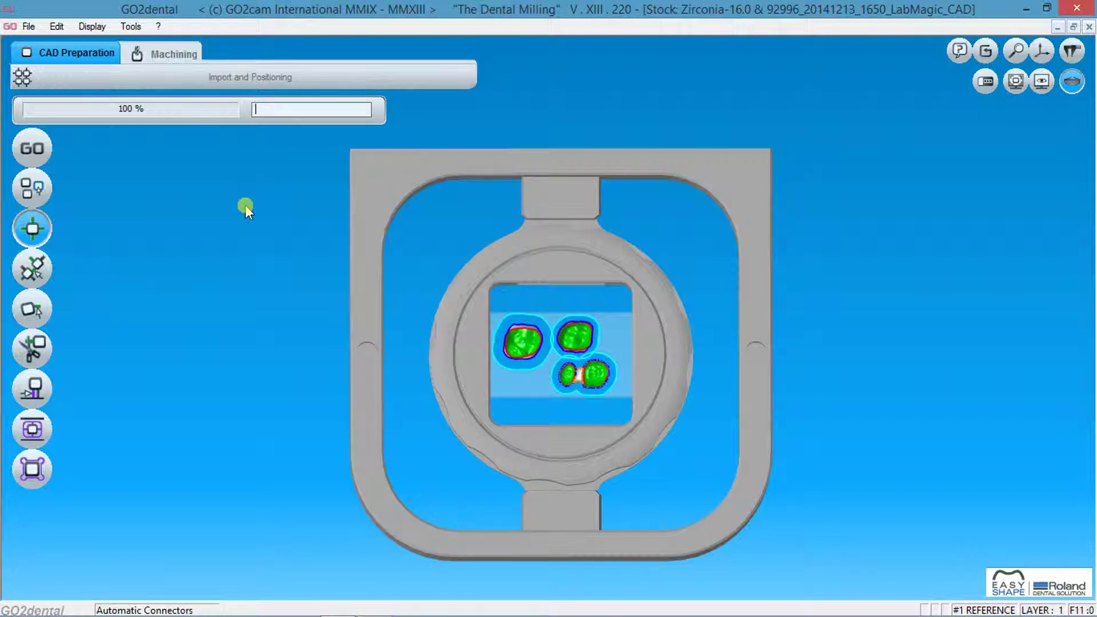
left_click(876, 380)
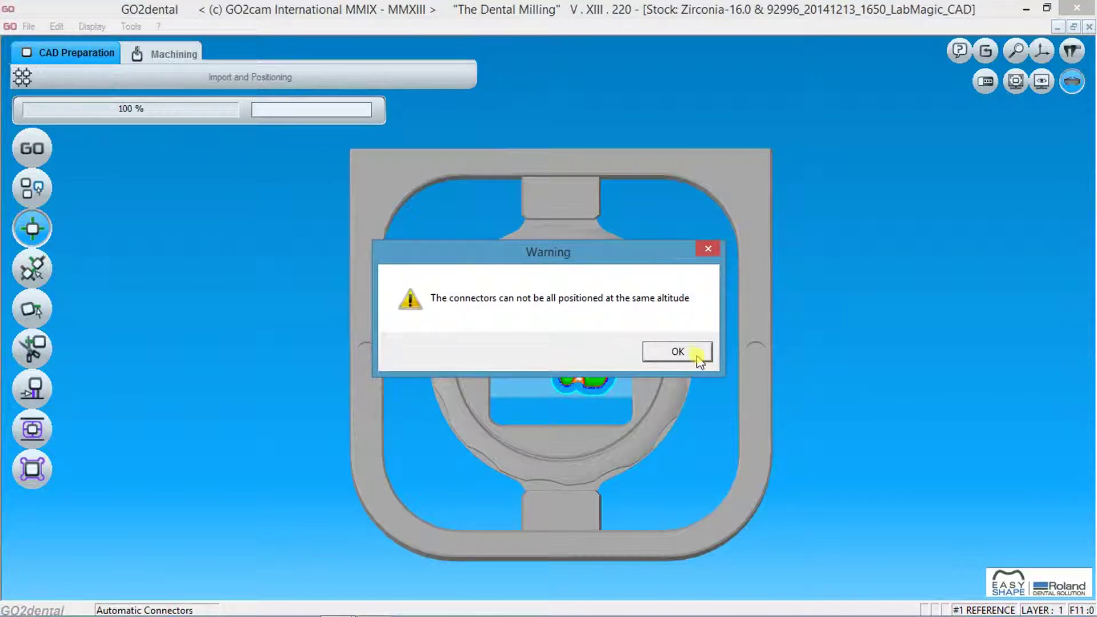
left_click(678, 352)
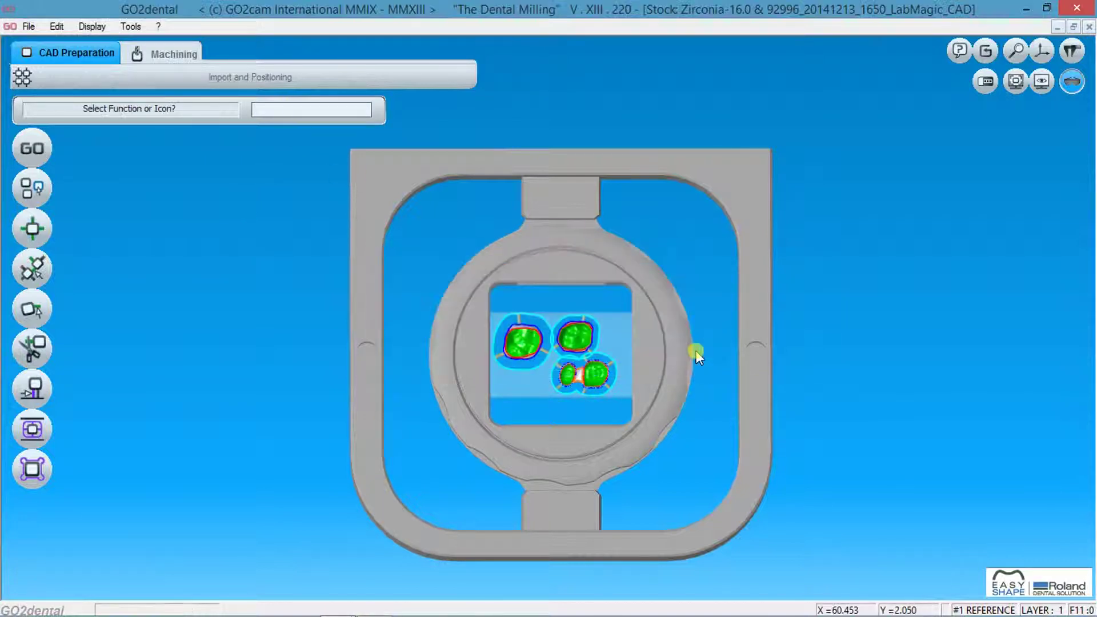
Add an assisted connector to the bridge between two picked silhouette points.
left_click(32, 268)
left_click(575, 341)
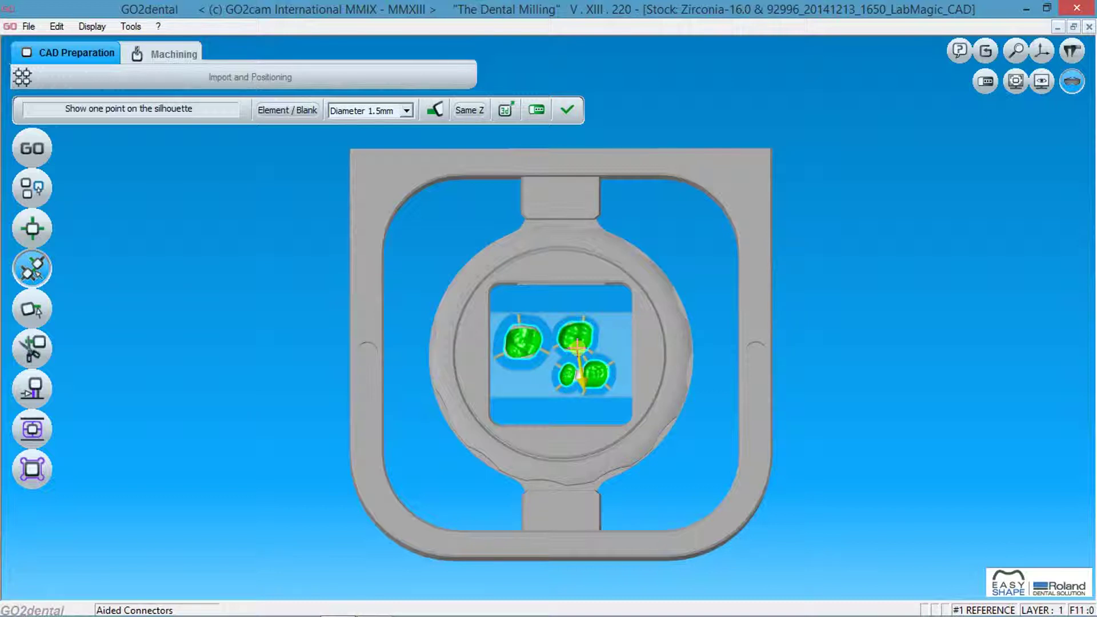
left_click(580, 376)
Activate the tool for deleting elements and connectors, adjusting the zoom.
left_click(978, 85)
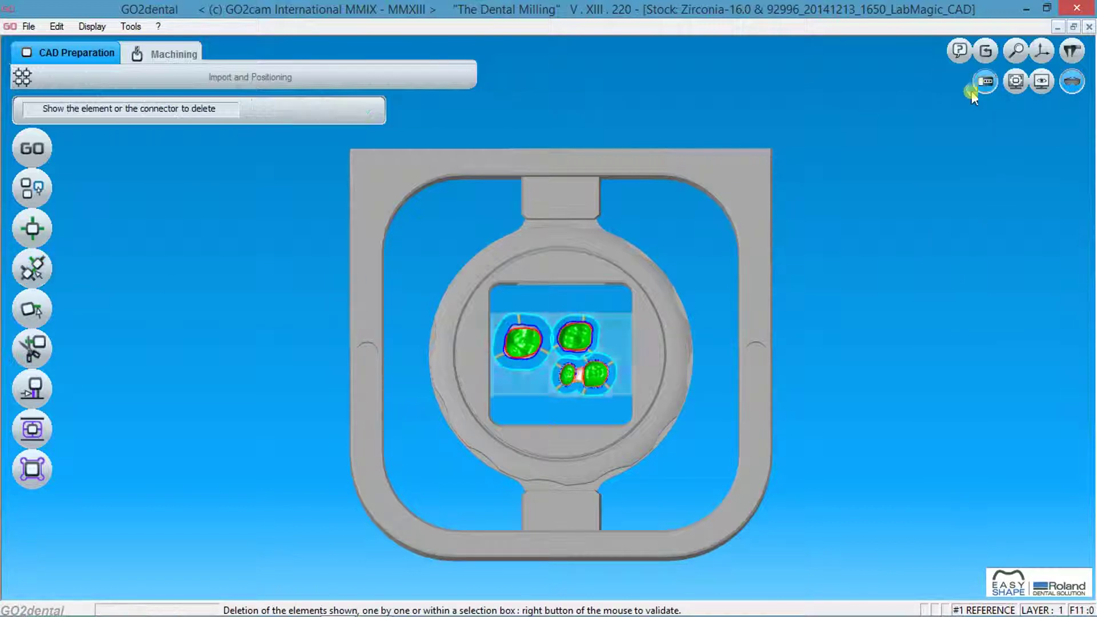
scroll(842, 345, "down", 5)
scroll(841, 345, "up", 3)
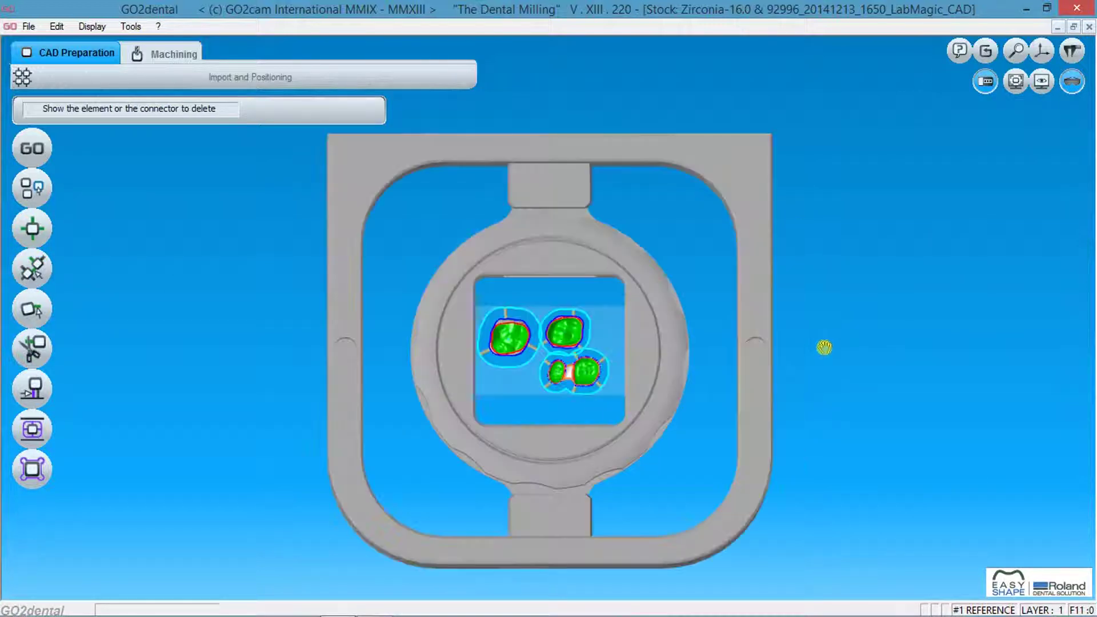
scroll(666, 311, "up", 2)
scroll(584, 318, "up", 3)
scroll(584, 318, "down", 3)
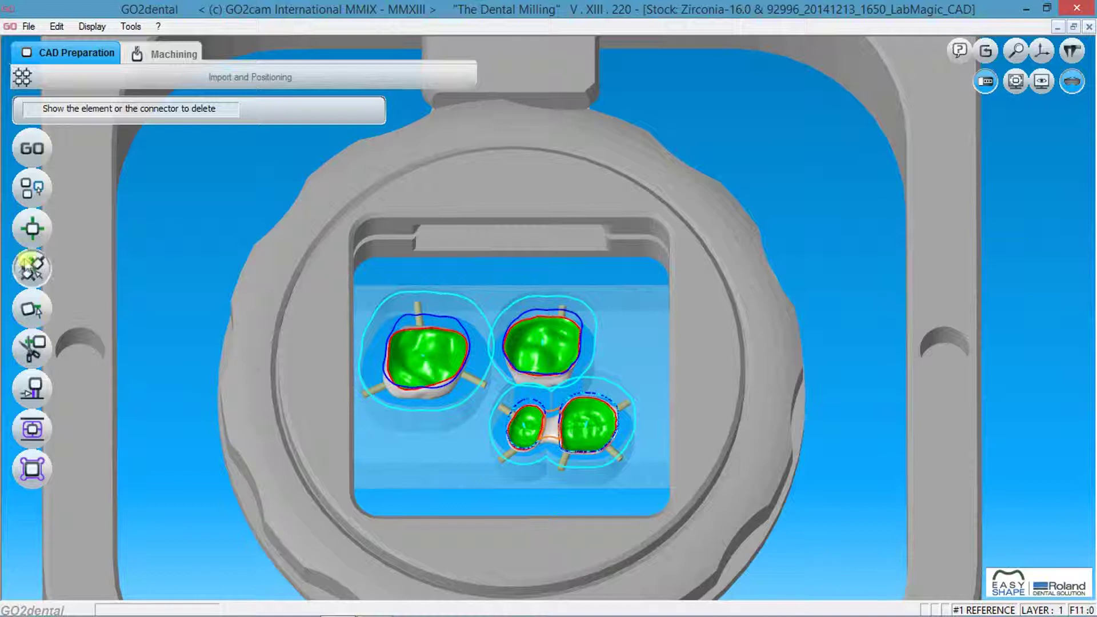
Hide the milling holder display while orbiting the blank to a steeper tilt.
left_click(50, 309)
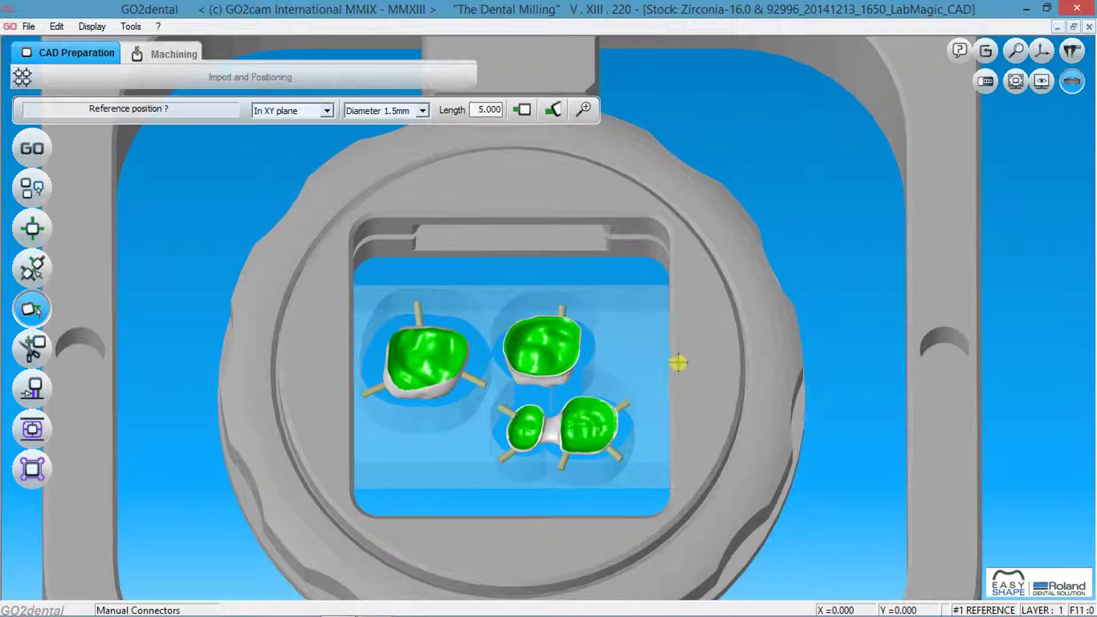
middle_click_drag(682, 362, 703, 281)
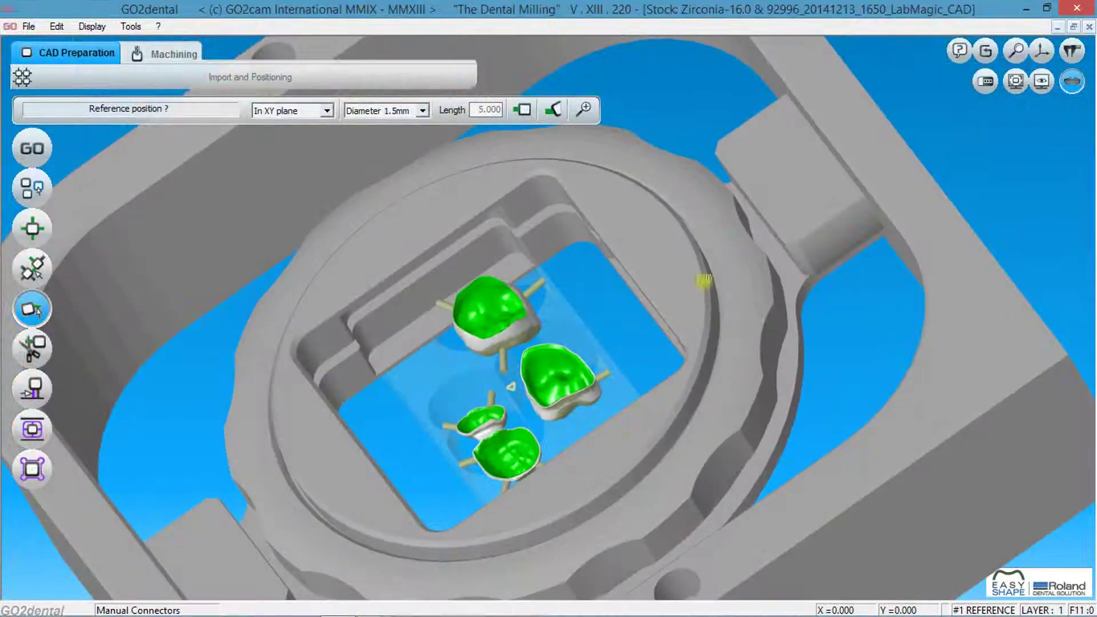
left_click(1072, 80)
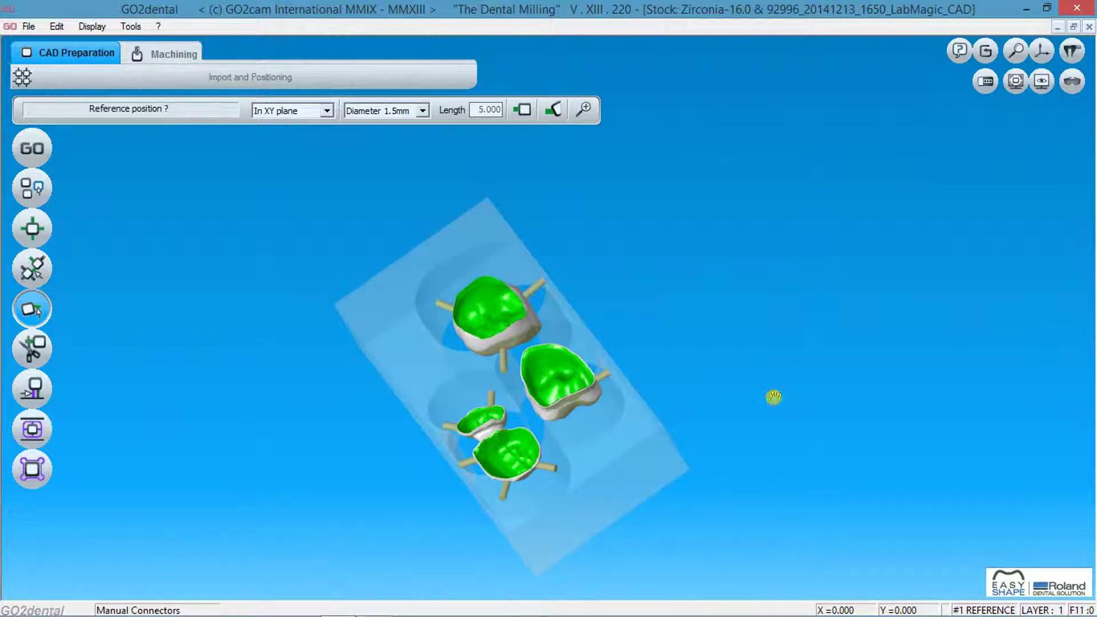
middle_click_drag(773, 396, 728, 341)
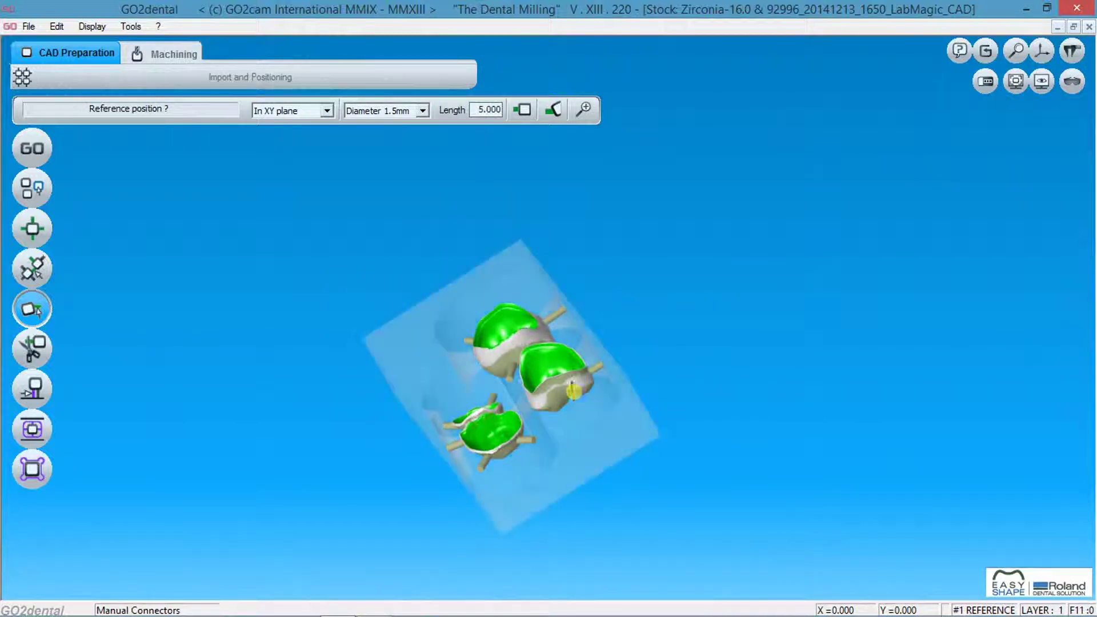
Start a manual connector on the crown edge, cancel it, and orbit to a top-down view.
left_click(566, 397)
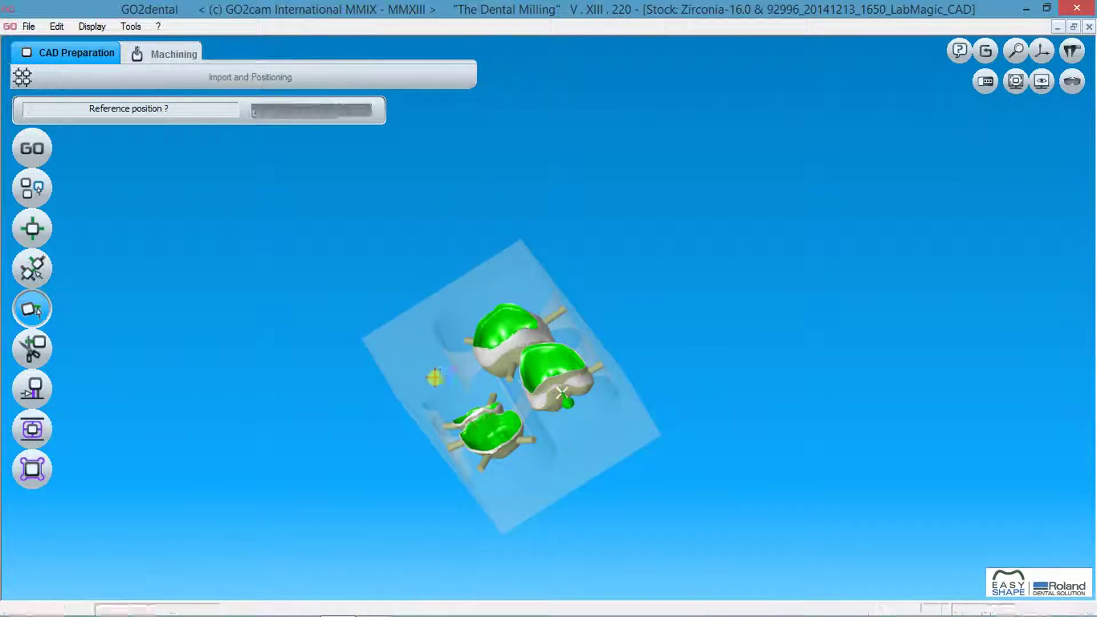
key("Escape")
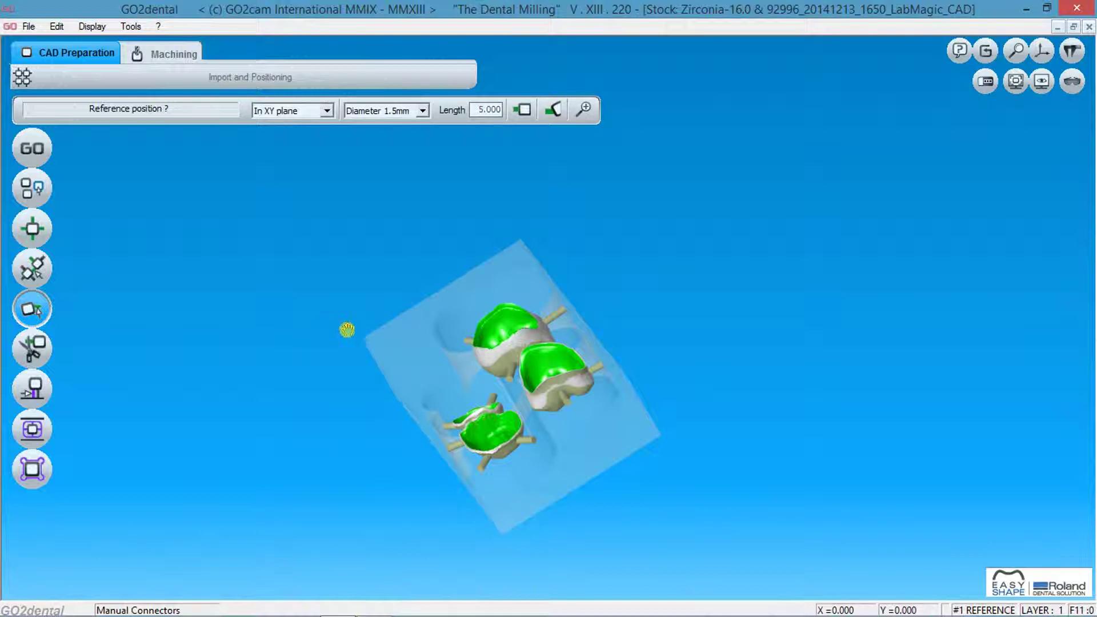
middle_click_drag(313, 333, 539, 494)
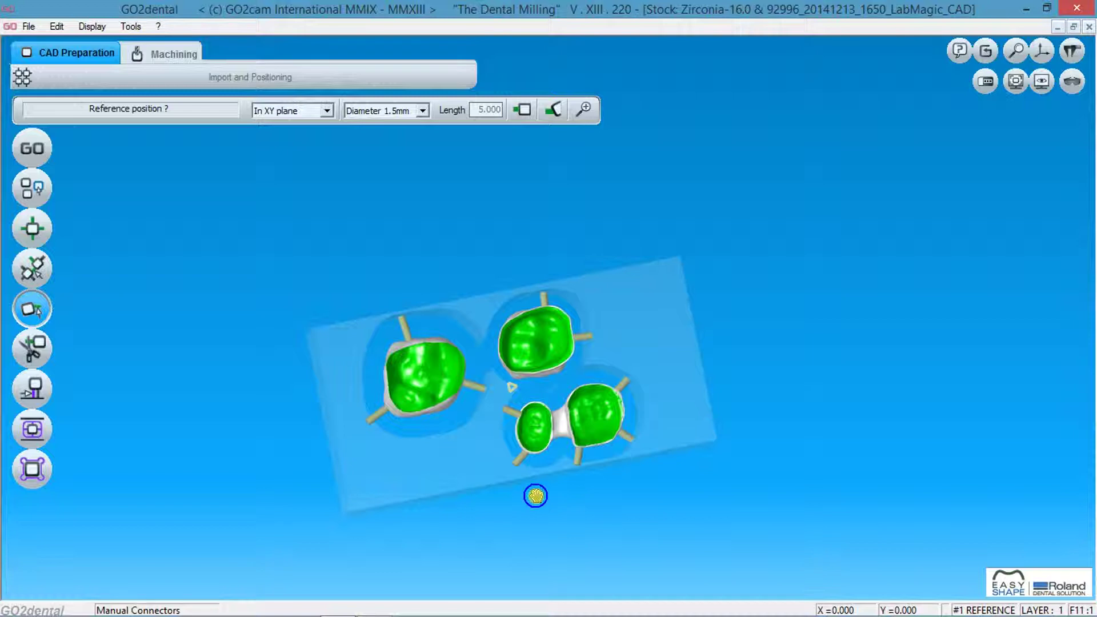
left_click(534, 496)
Start aided connector placement and pick a spot between the upper crown and bridge.
left_click(33, 270)
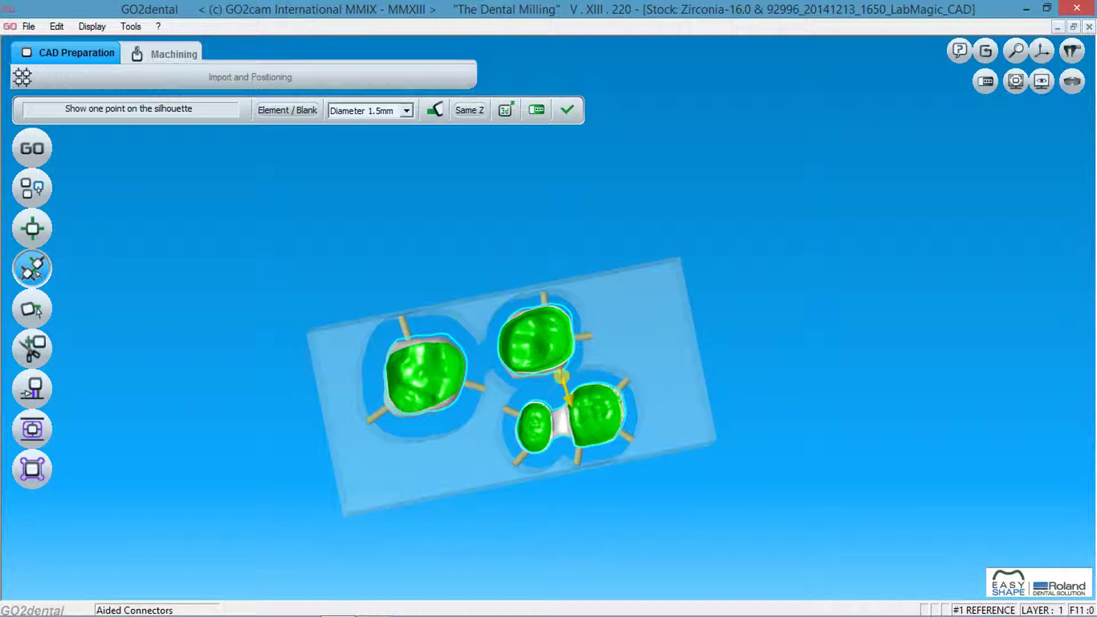
left_click(567, 375)
middle_click_drag(747, 337, 741, 266)
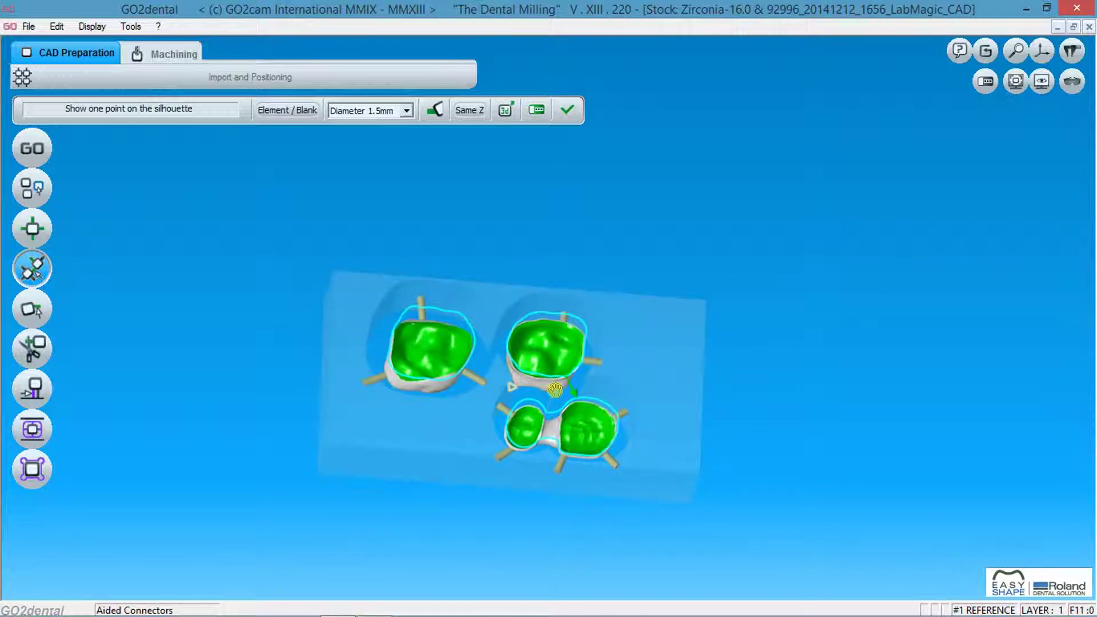
left_click(40, 277)
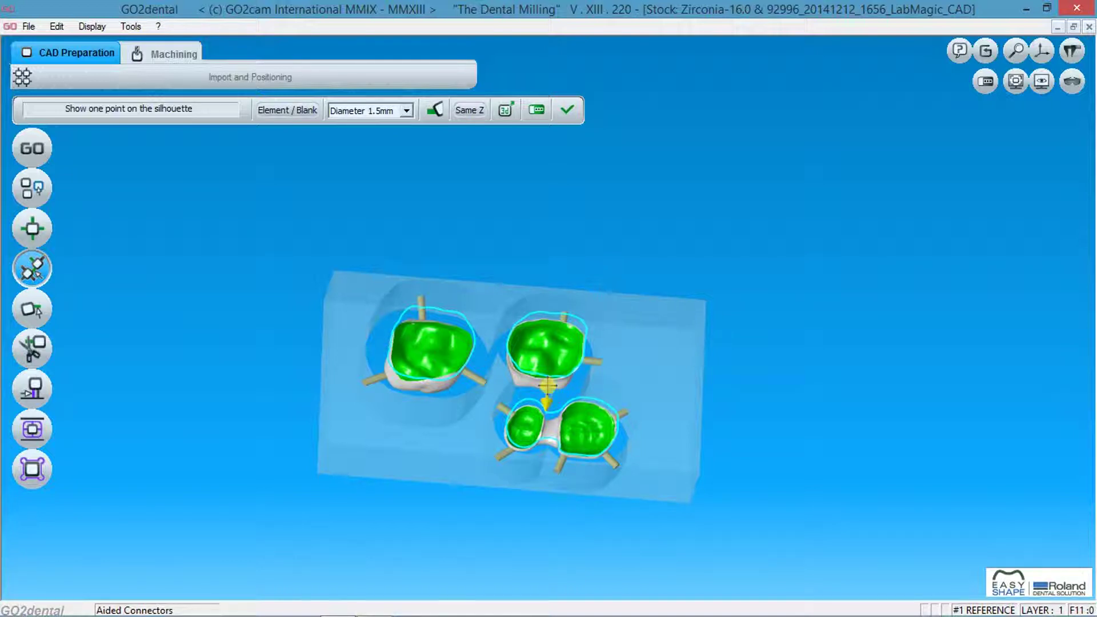
Zoom in, place the 1.5 mm connector linking the upper crown to the bridge, and confirm it.
middle_click_drag(823, 420, 557, 372)
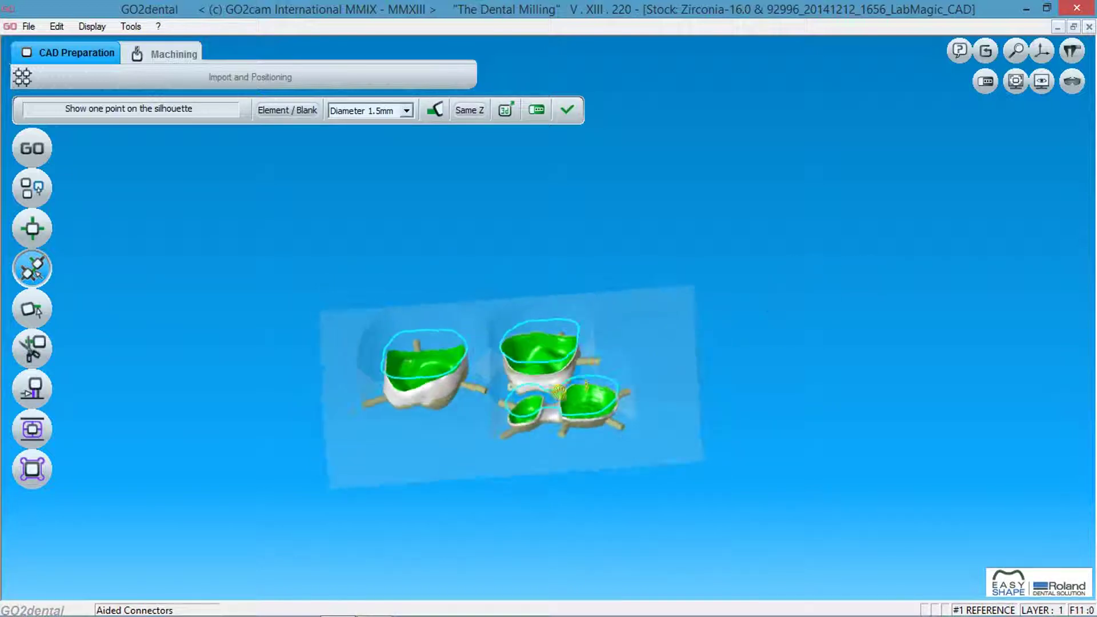
scroll(557, 373, "up", 5)
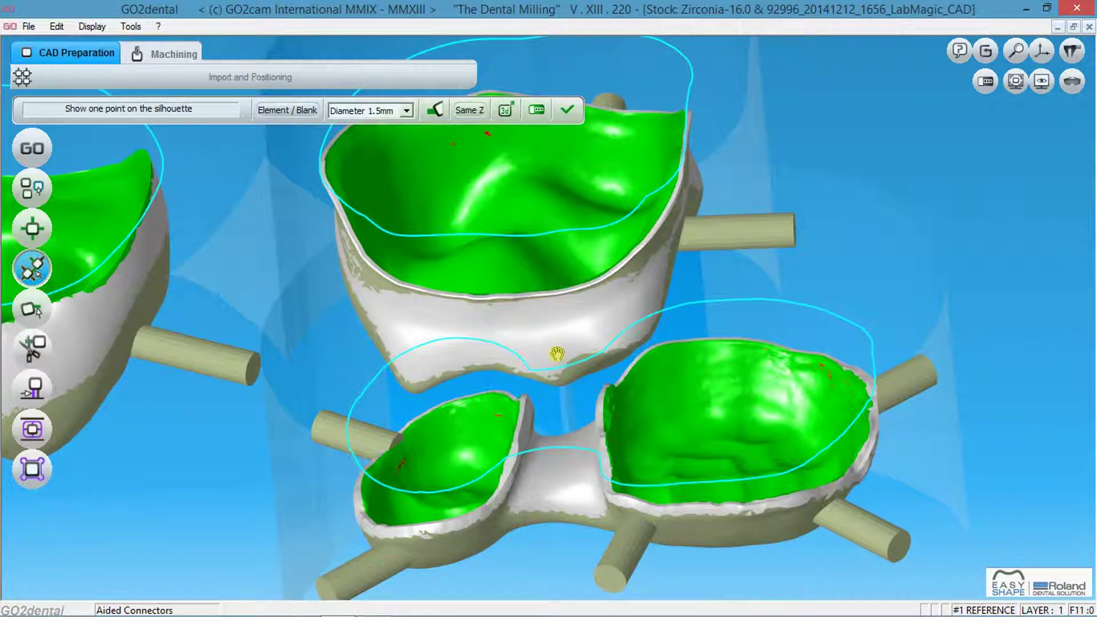
scroll(559, 354, "up", 2)
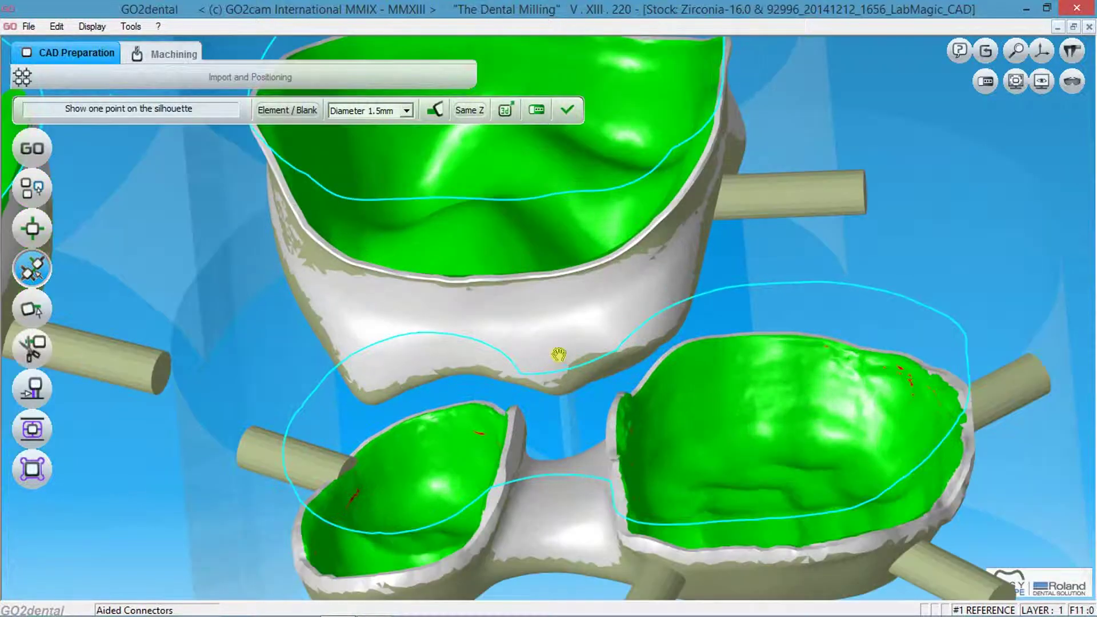
scroll(569, 409, "down", 5)
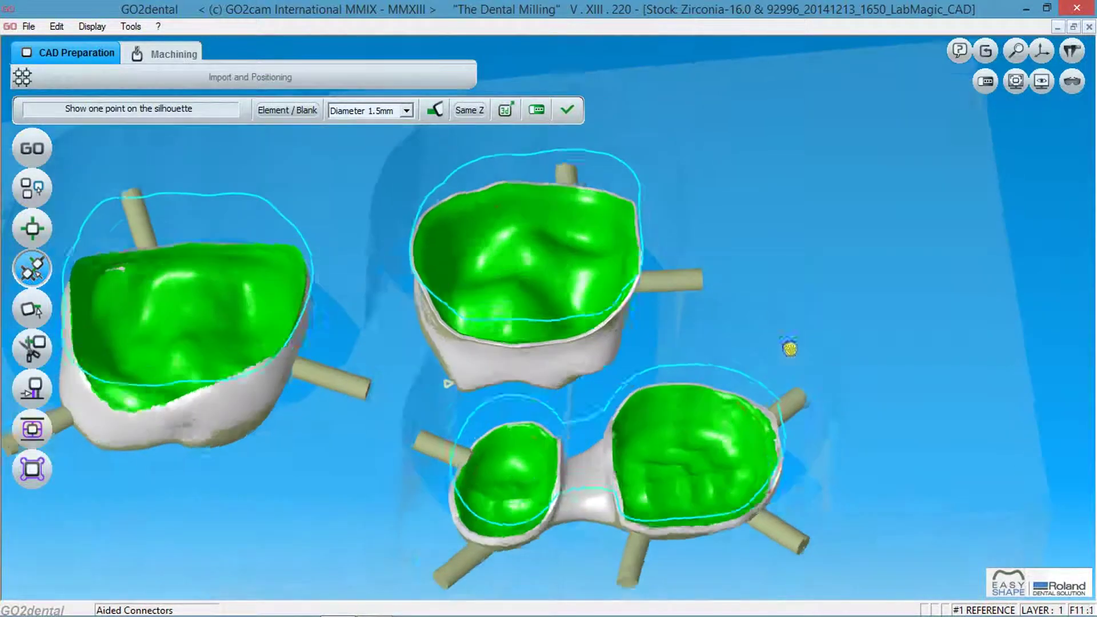
middle_click_drag(753, 282, 791, 348)
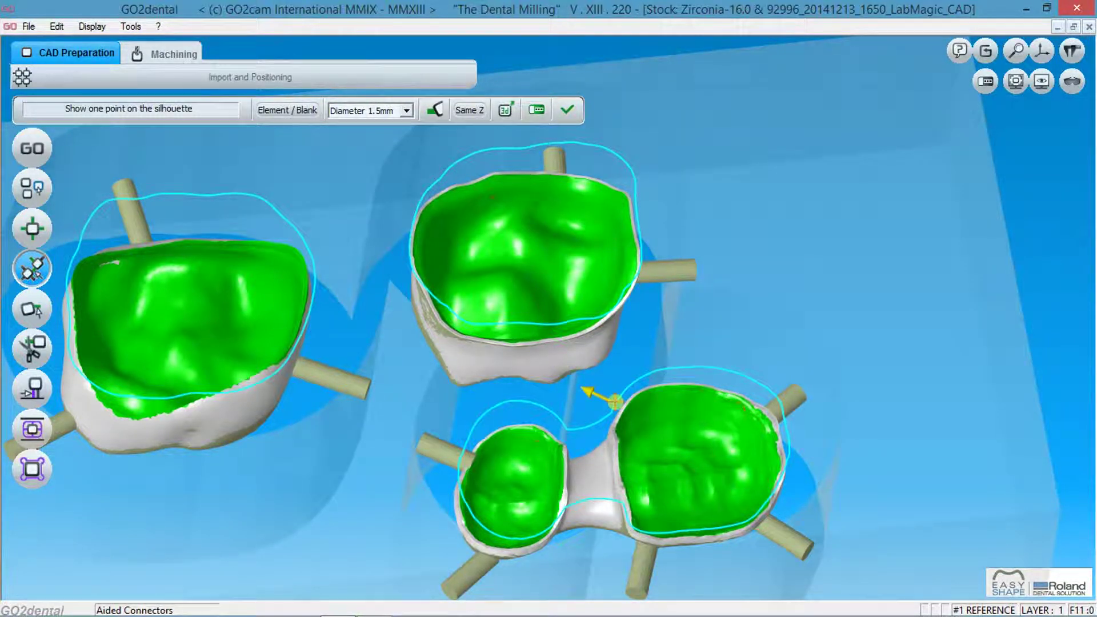
left_click(614, 402)
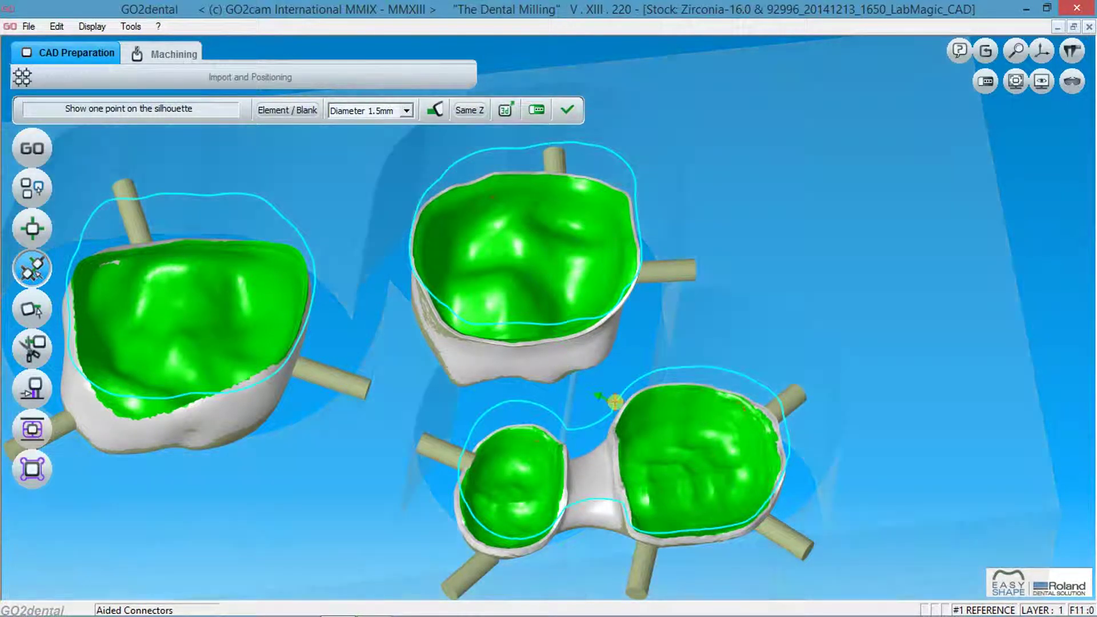
left_click(568, 110)
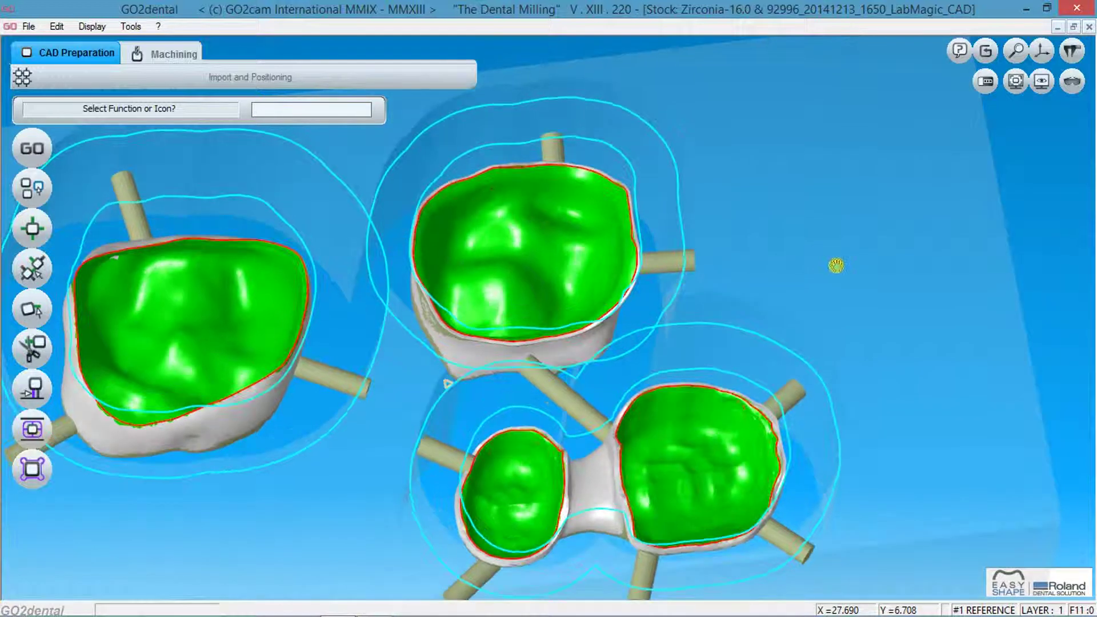
mouse_move(835, 264)
middle_mouse_down()
mouse_move(891, 509)
mouse_move(775, 436)
mouse_move(691, 216)
mouse_move(524, 343)
middle_mouse_up()
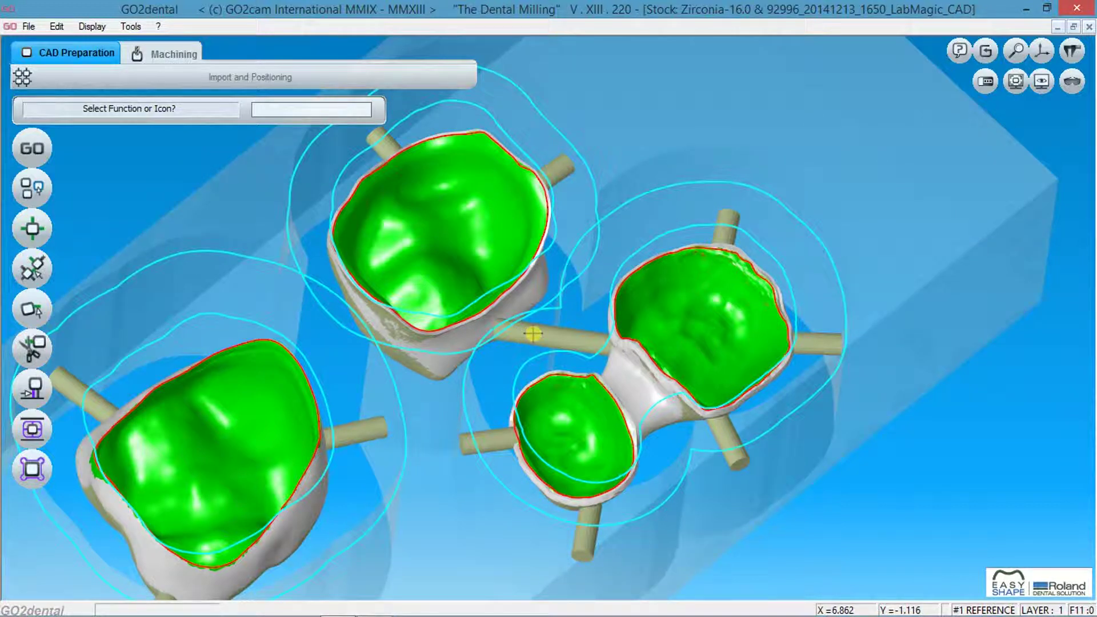
Apply the Complete cut to all ten connectors across the three restorations.
left_click(35, 346)
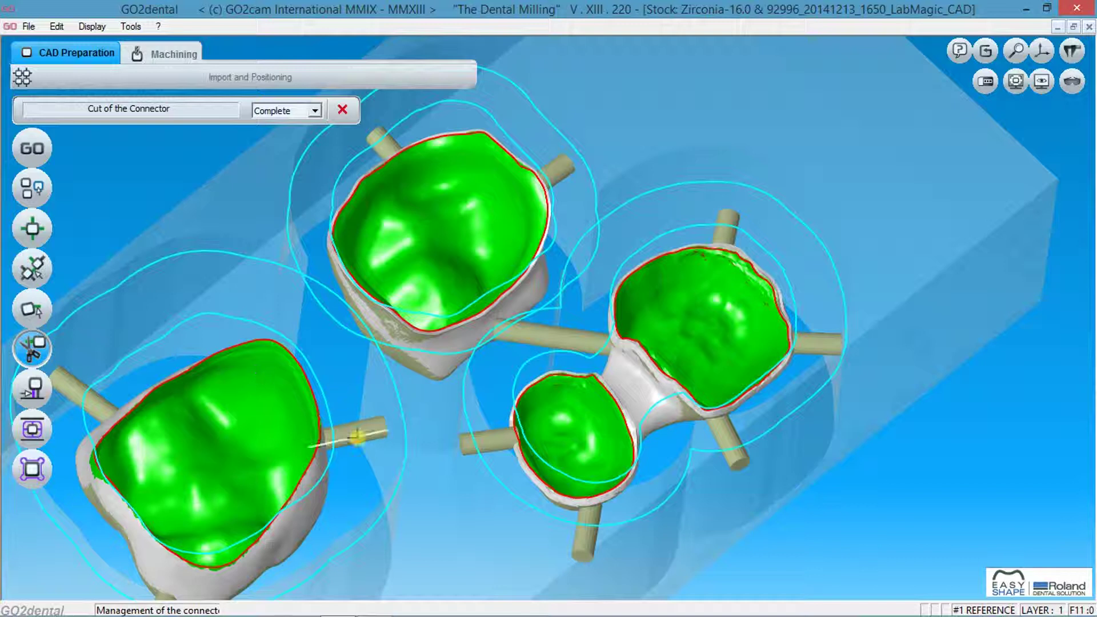
left_click(357, 434)
left_click(86, 394)
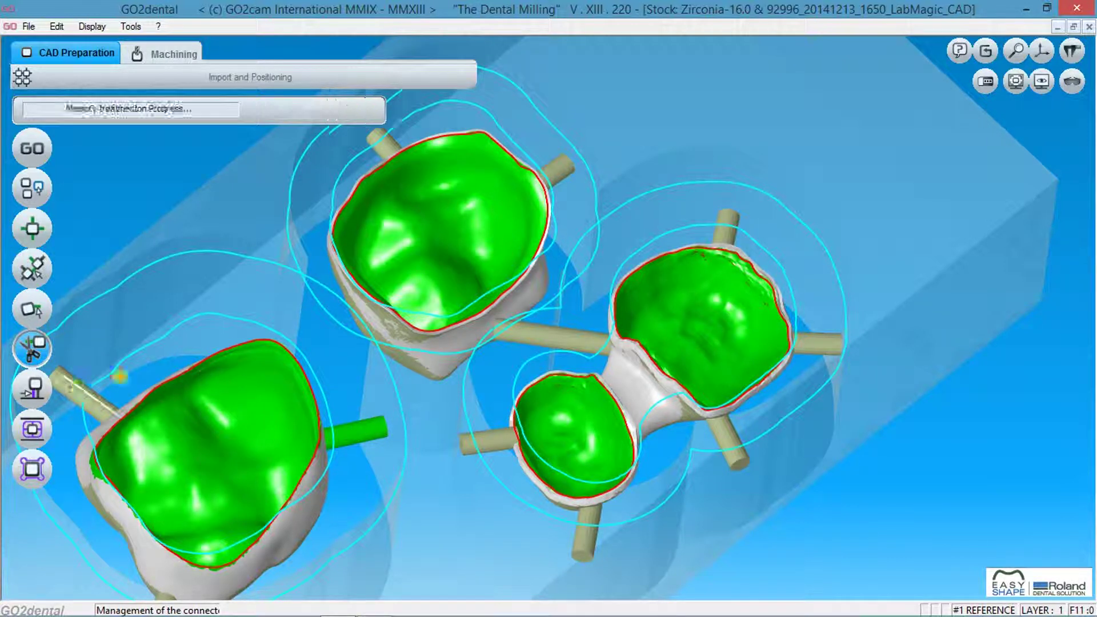
left_click(384, 150)
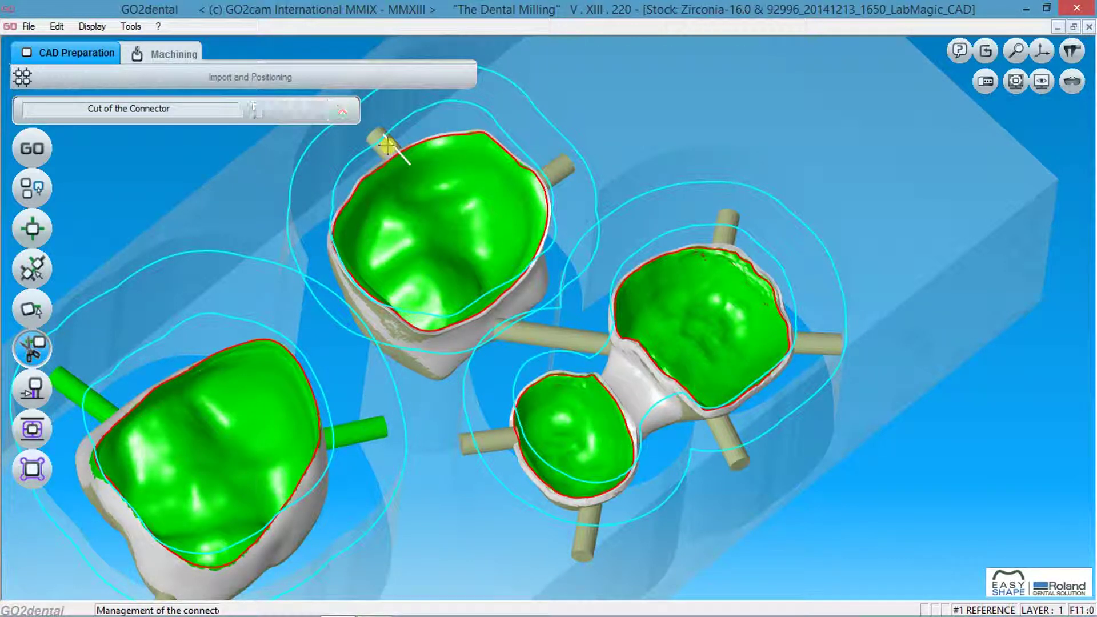
left_click(549, 337)
left_click(486, 439)
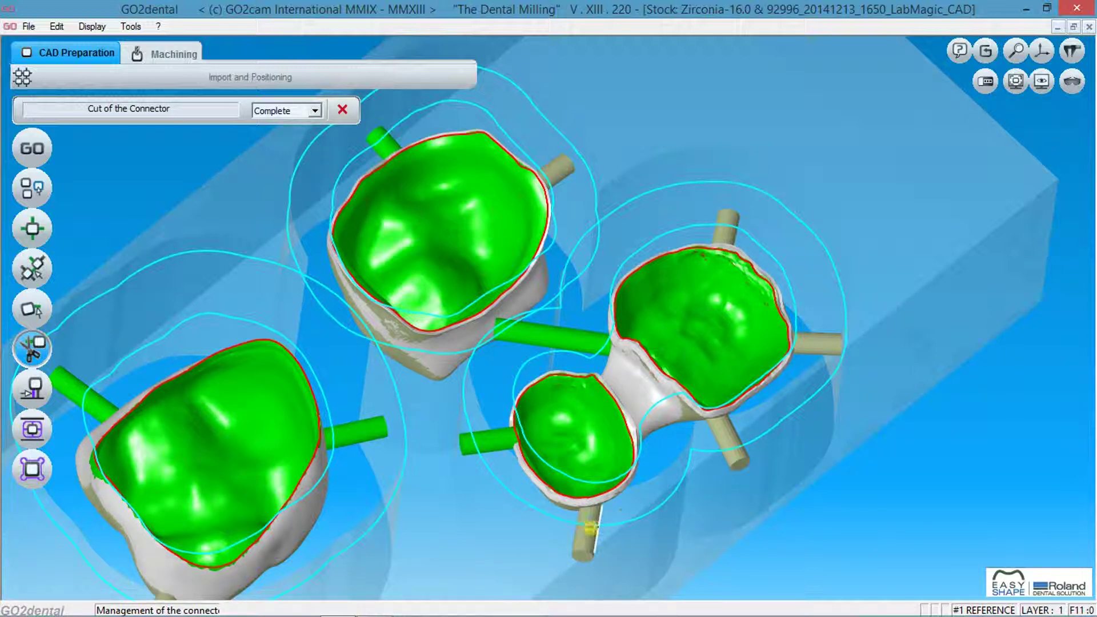
left_click(591, 531)
left_click(739, 457)
left_click(823, 345)
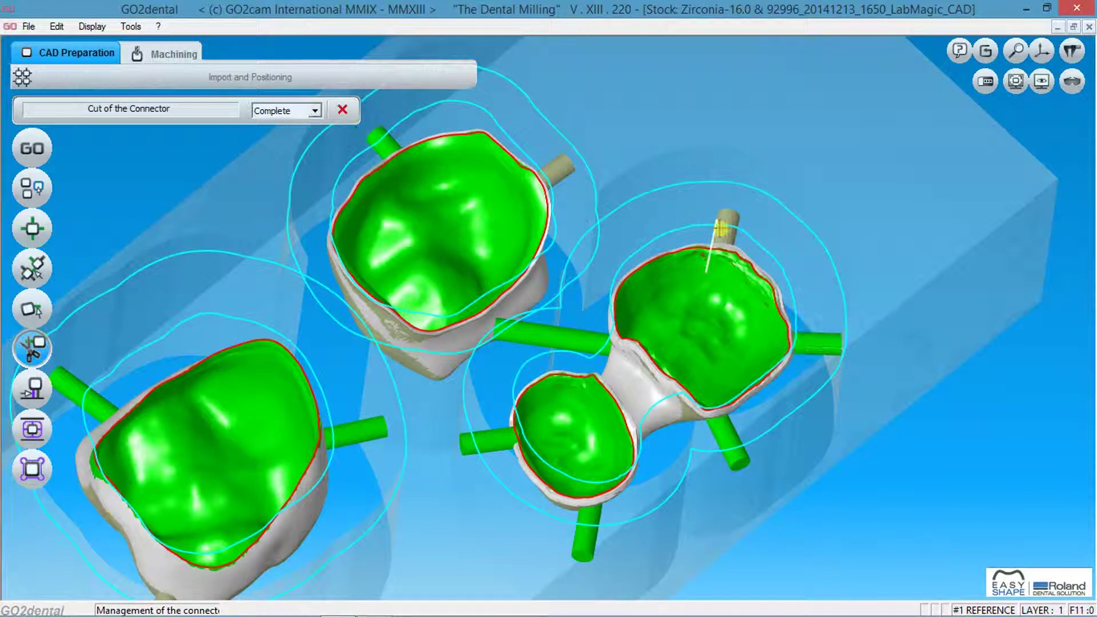
left_click(559, 166)
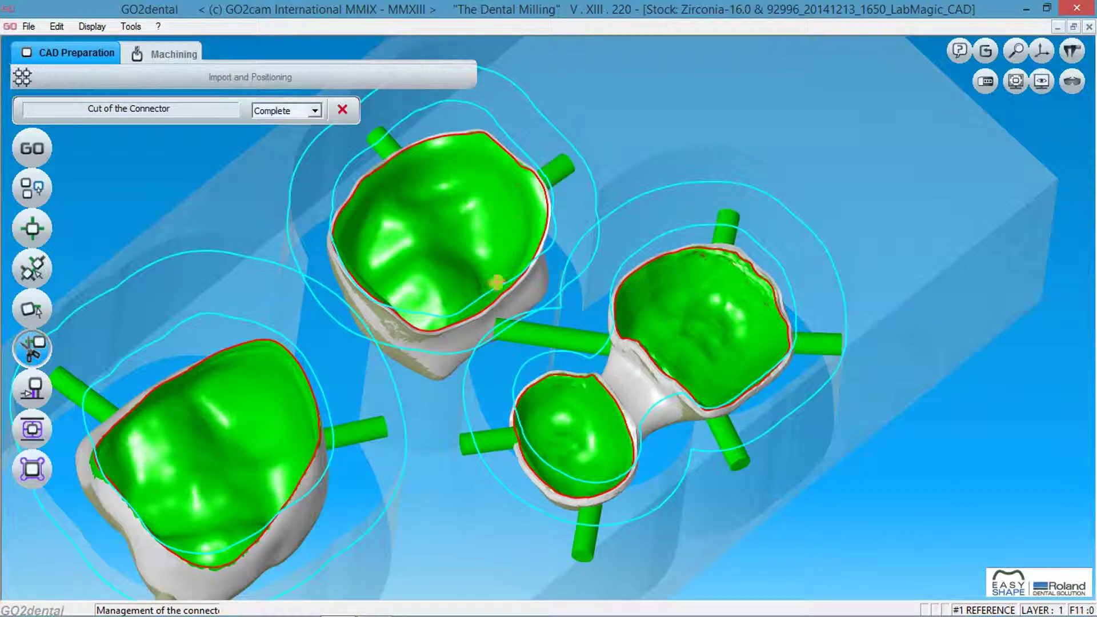
left_click(153, 594)
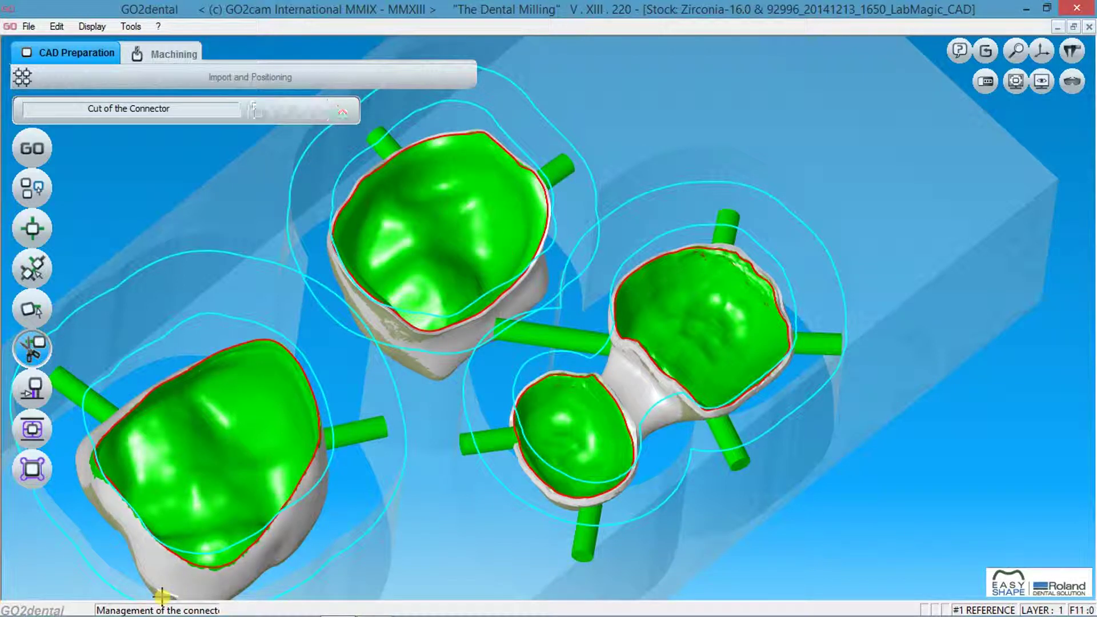
left_click(35, 393)
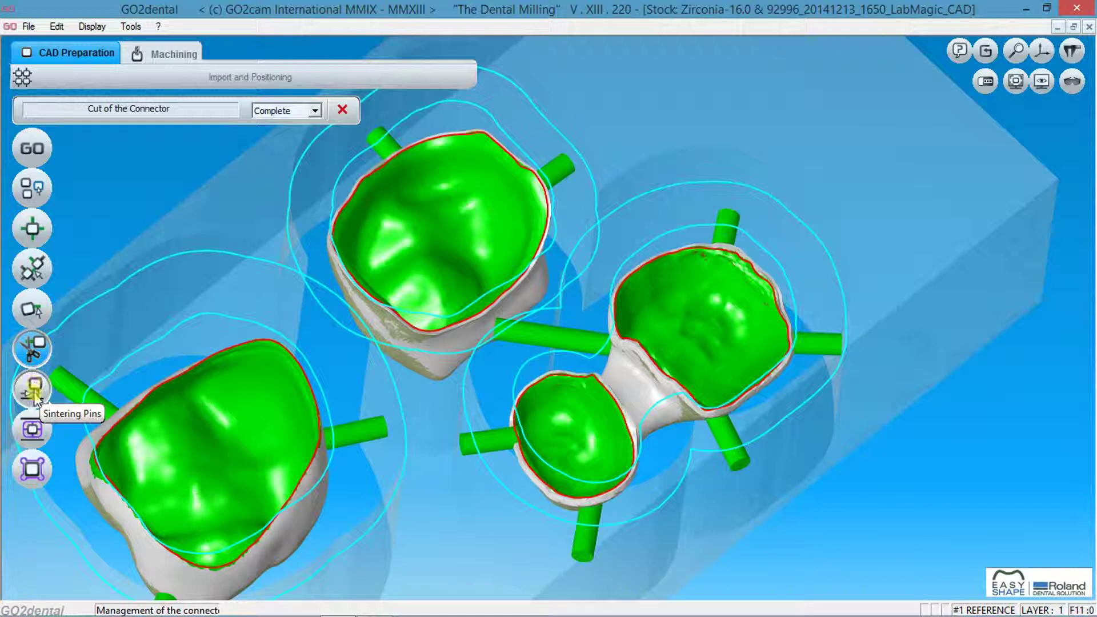
Place sintering pins on both bridge crowns and generate meta connector outlines around all restorations.
left_click(34, 396)
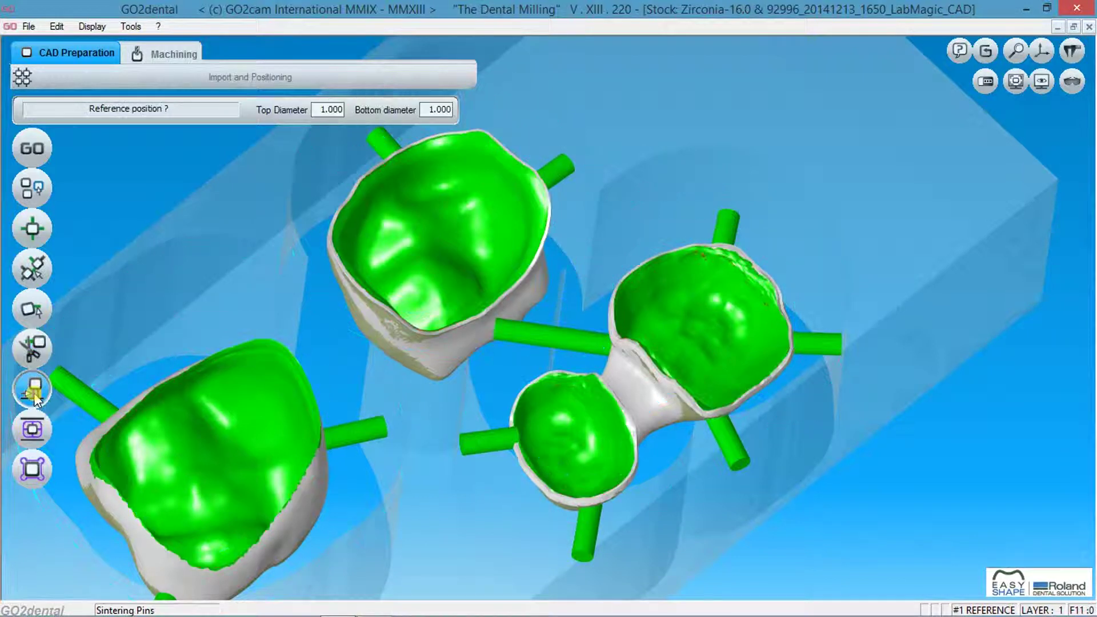
scroll(1053, 258, "up", 3)
scroll(1053, 258, "down", 3)
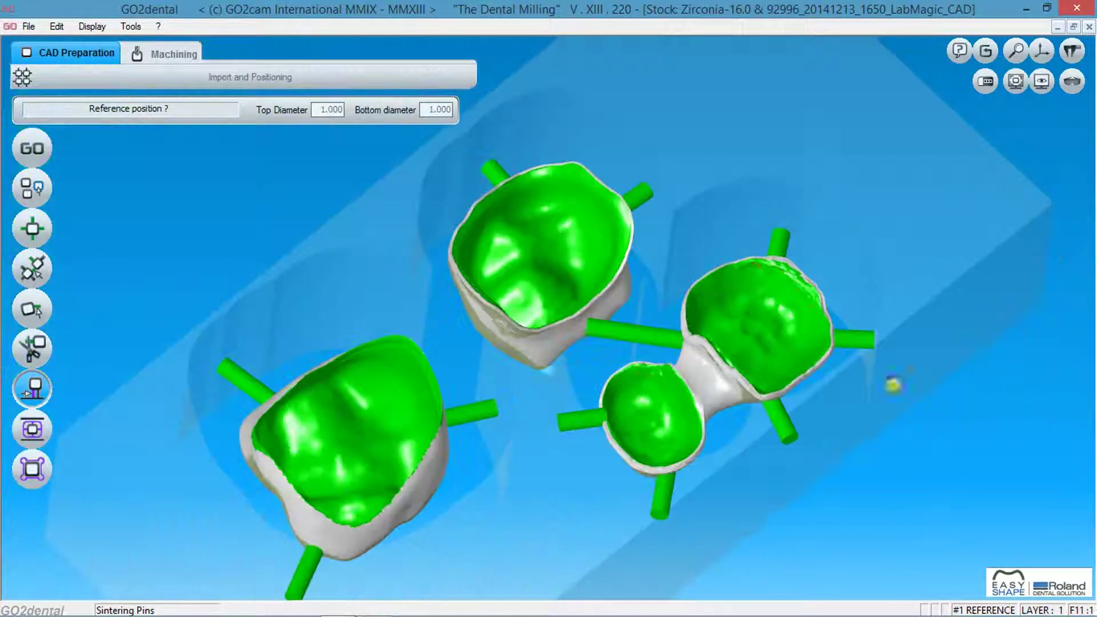
middle_click_drag(889, 453, 644, 272)
scroll(515, 179, "down", 1)
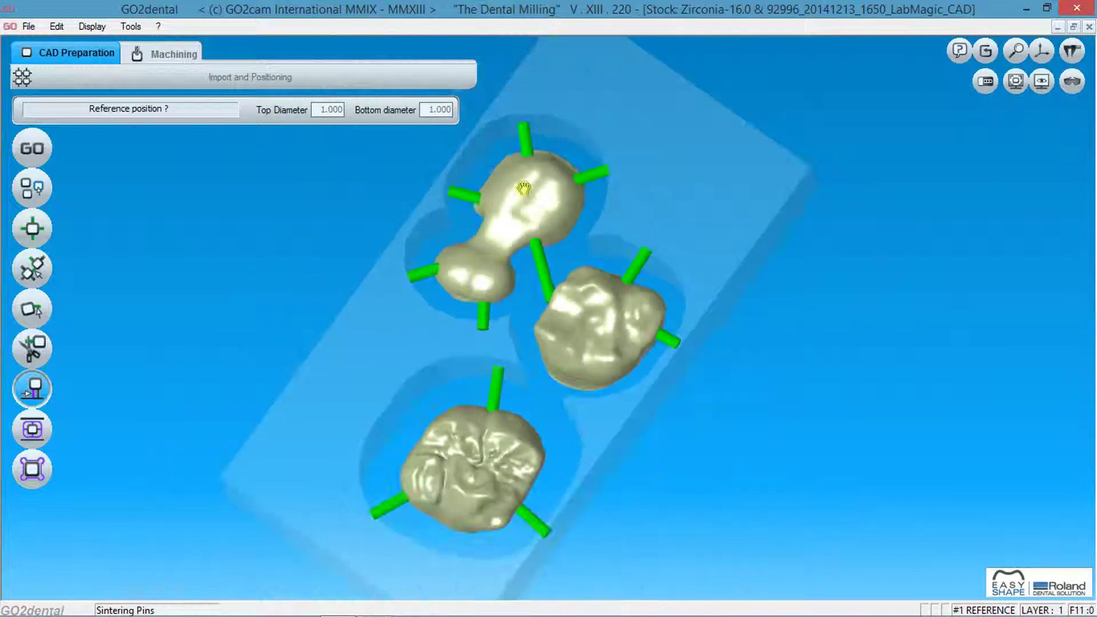
scroll(526, 189, "down", 1)
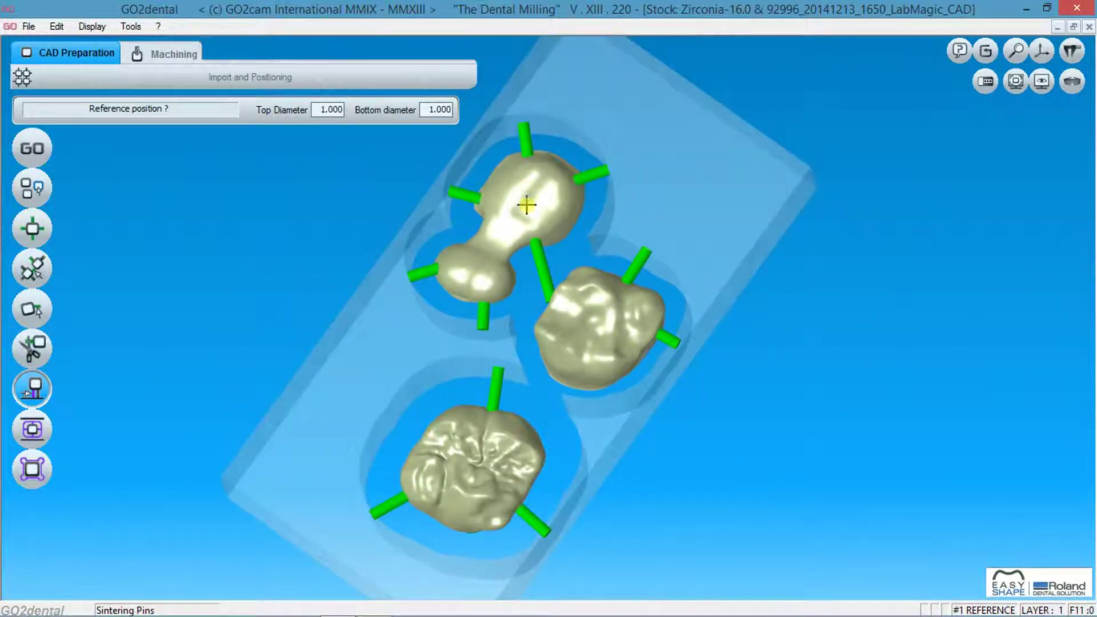
left_click(533, 200)
left_click(475, 279)
left_click(32, 439)
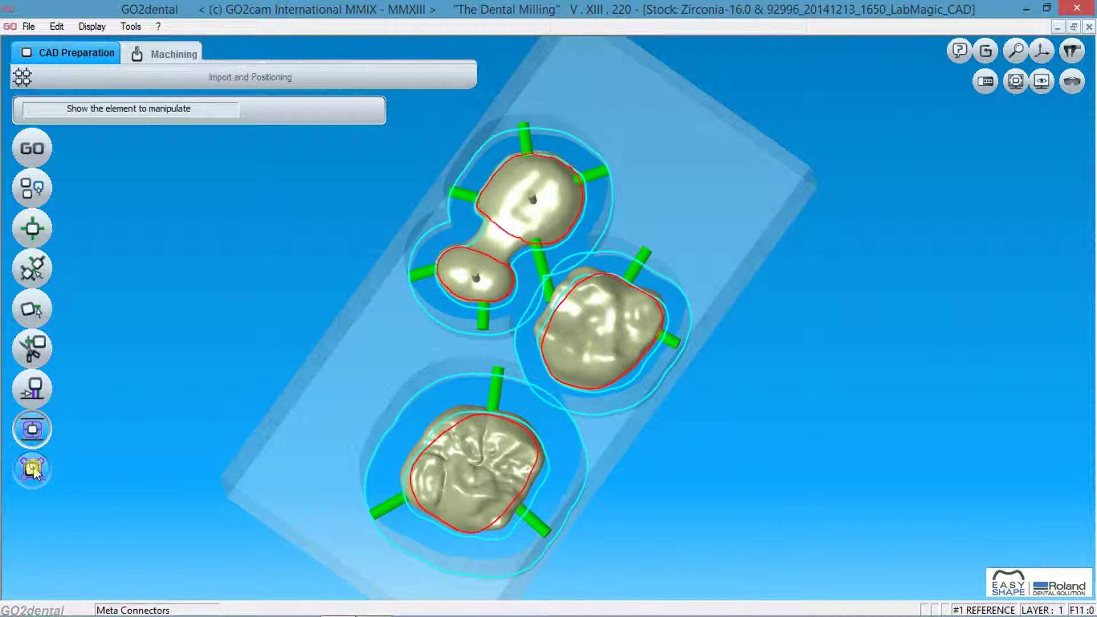
right_click(885, 155)
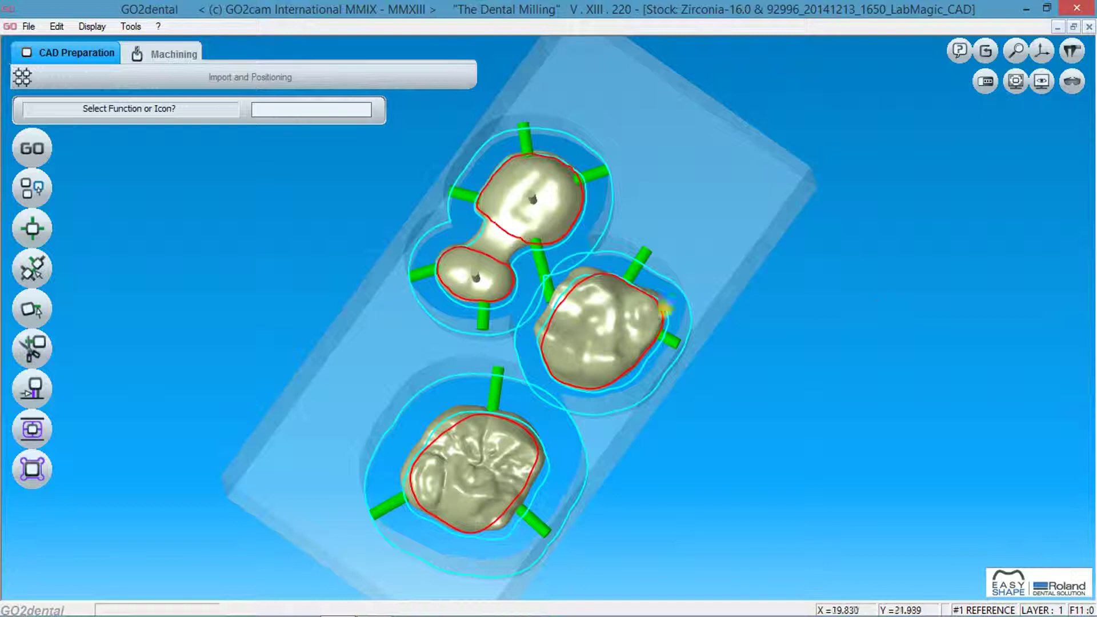
Show the holder and apply the Zirconia > Crown > Template01 - D2-D1-D0.8 strategy to start calculating.
left_click(1072, 80)
left_click(1012, 80)
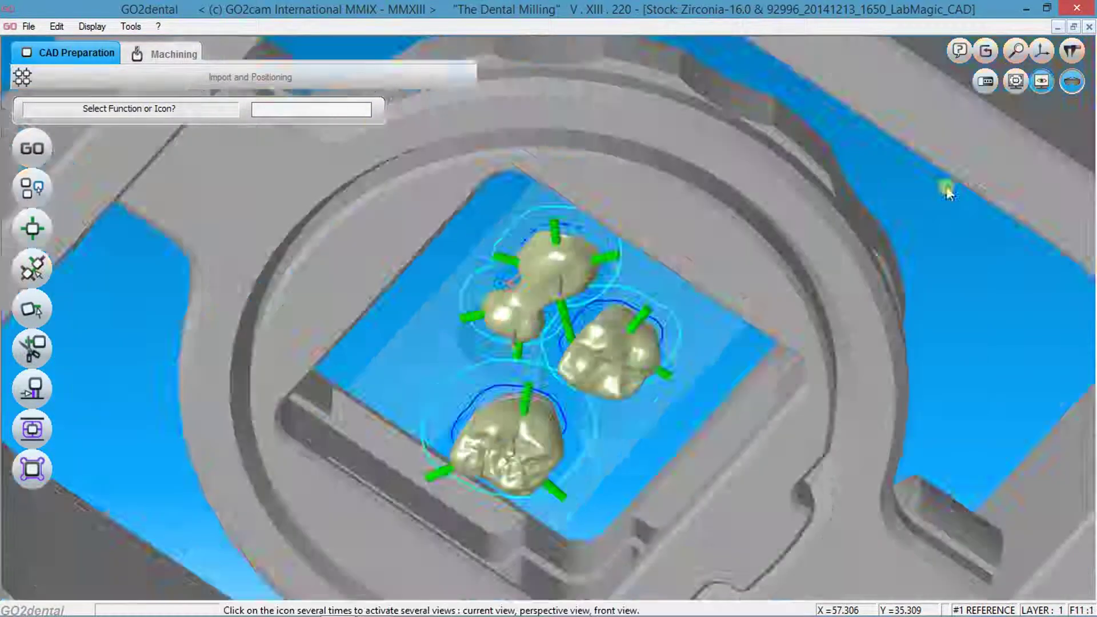
left_click(150, 56)
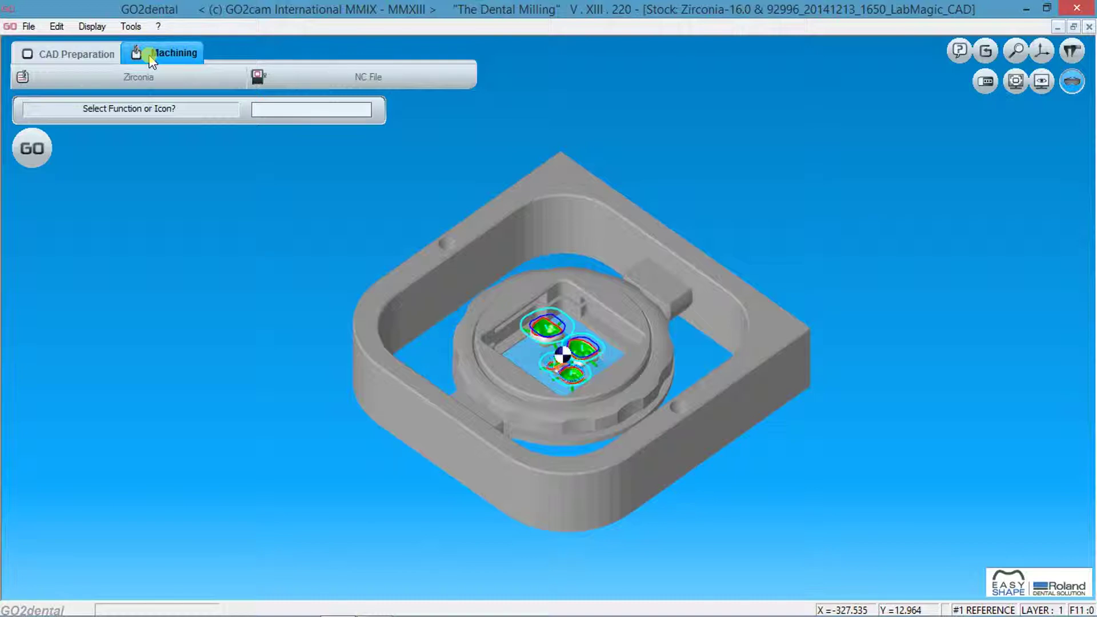
left_click(129, 81)
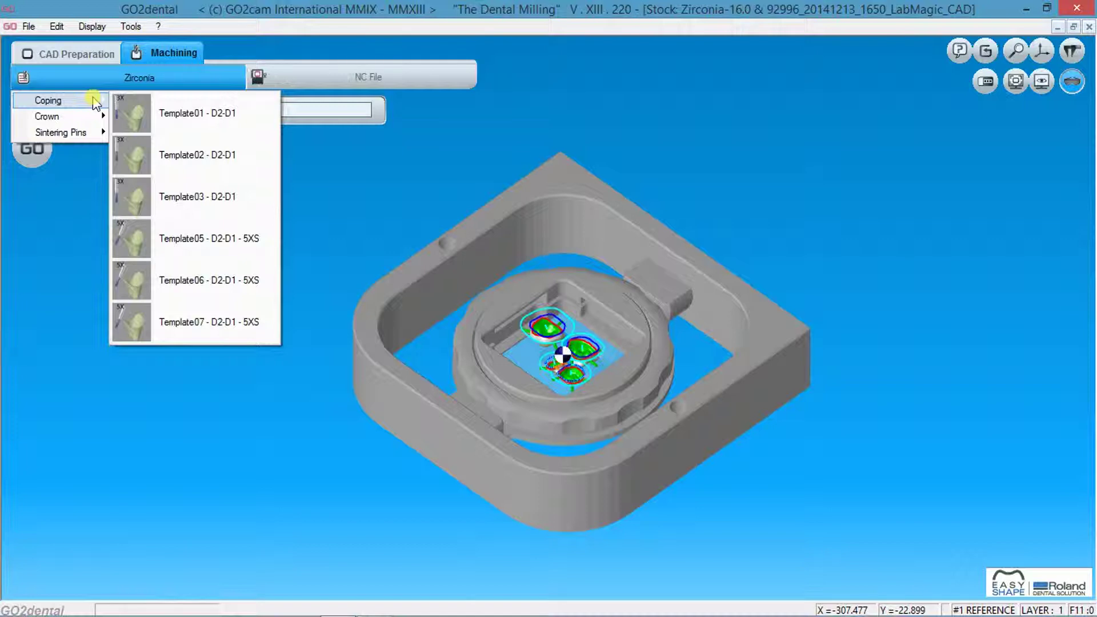
mouse_move(47, 117)
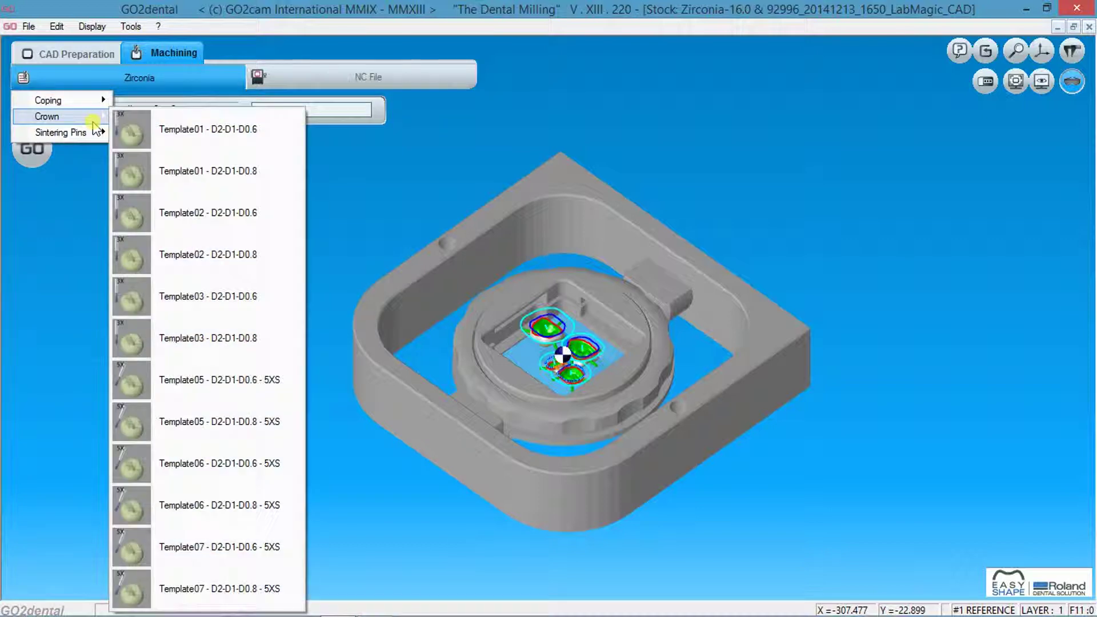
left_click(179, 172)
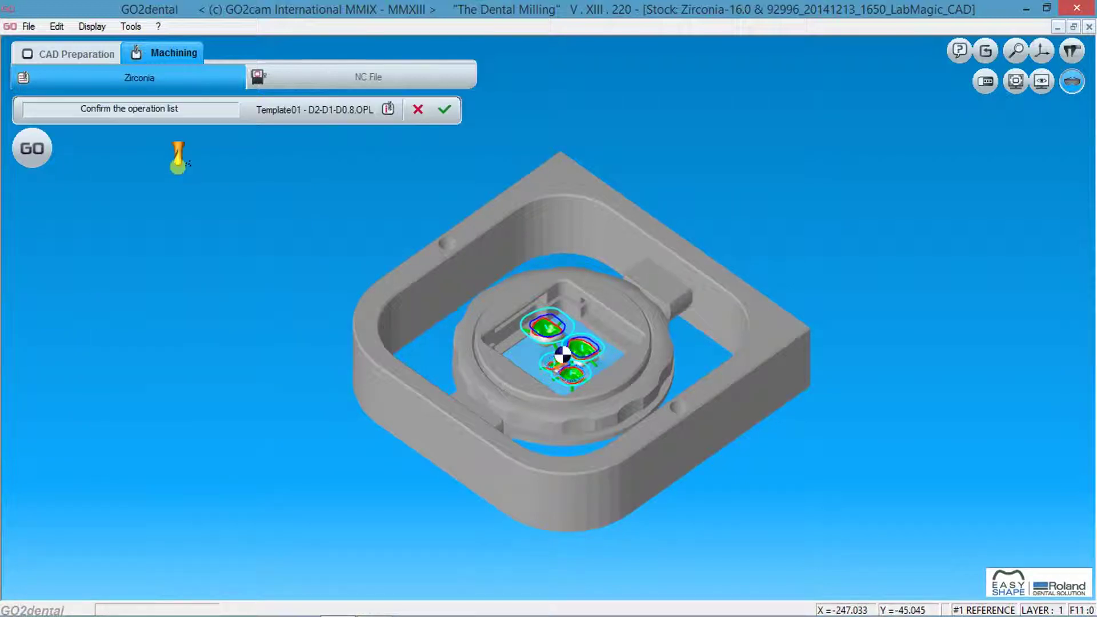
left_click(445, 109)
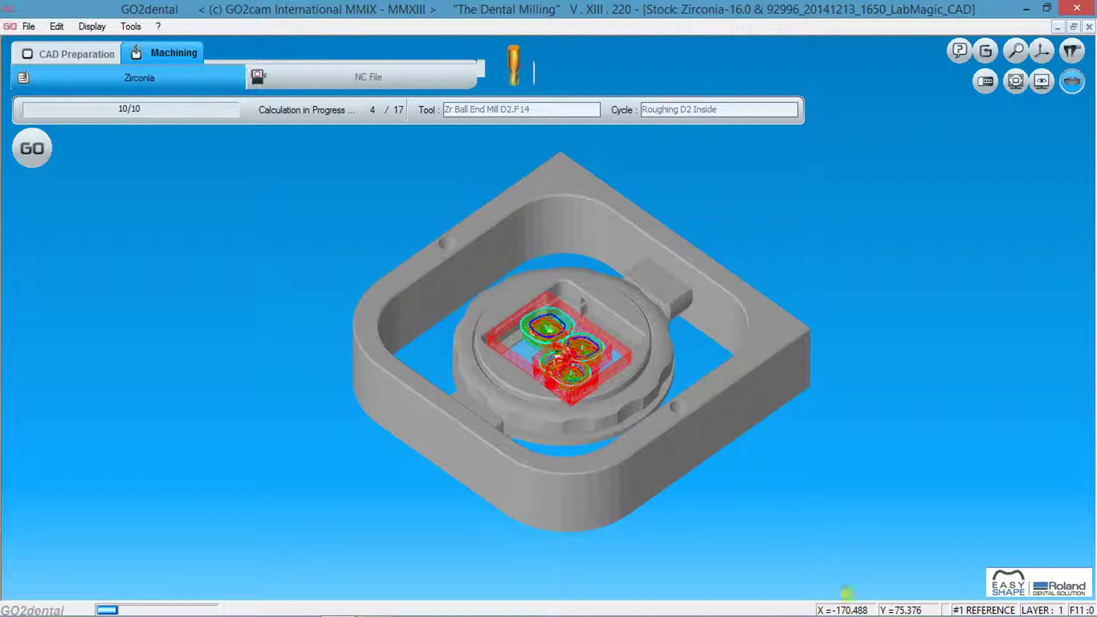
Use the taskbar menu while the 17-operation toolpath calculation continues running.
right_click(917, 605)
left_click(898, 521)
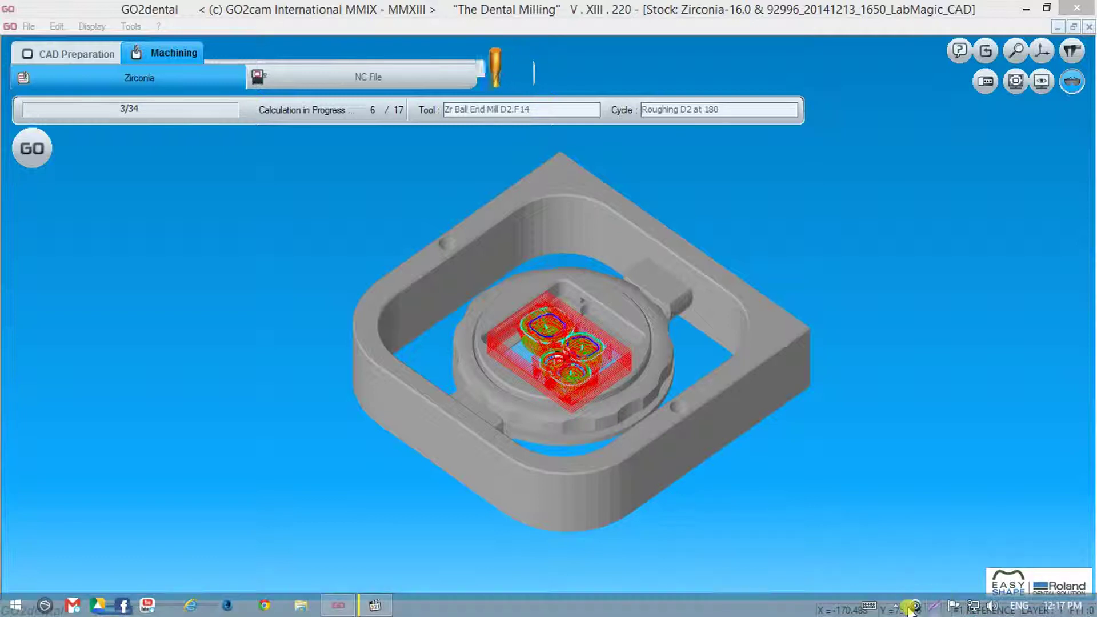
right_click(915, 609)
left_click(911, 531)
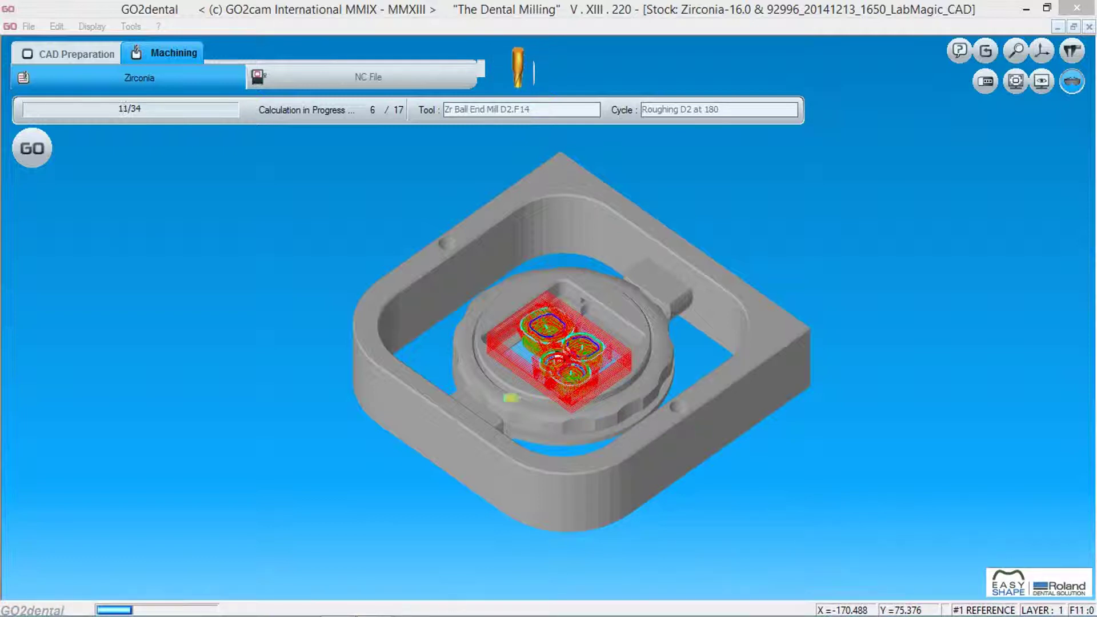
left_click_drag(847, 464, 565, 327)
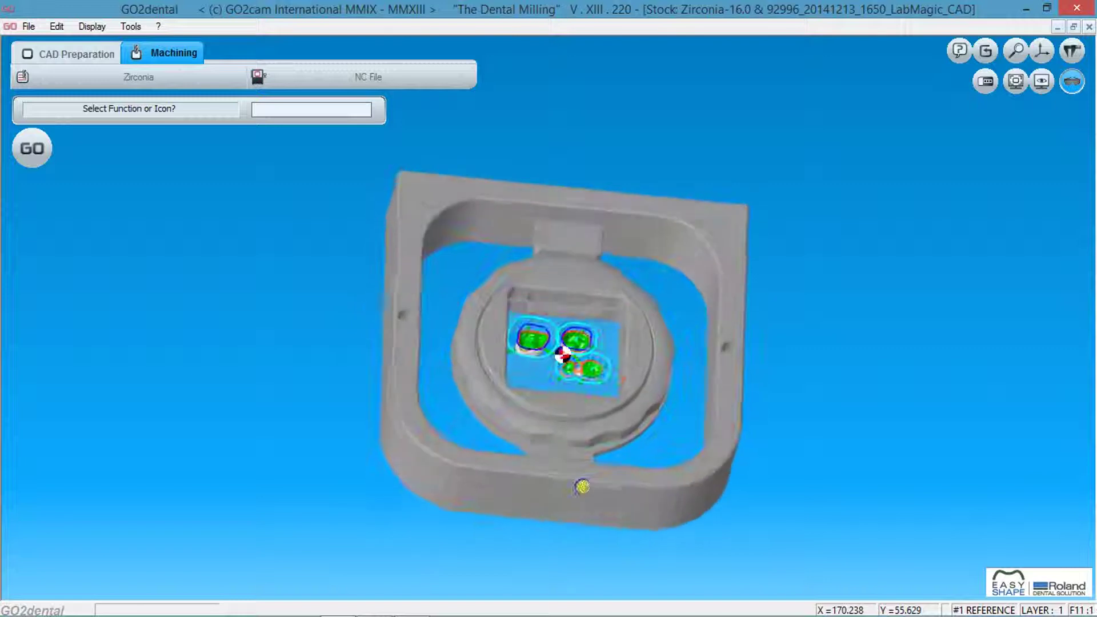
scroll(565, 327, "up", 2)
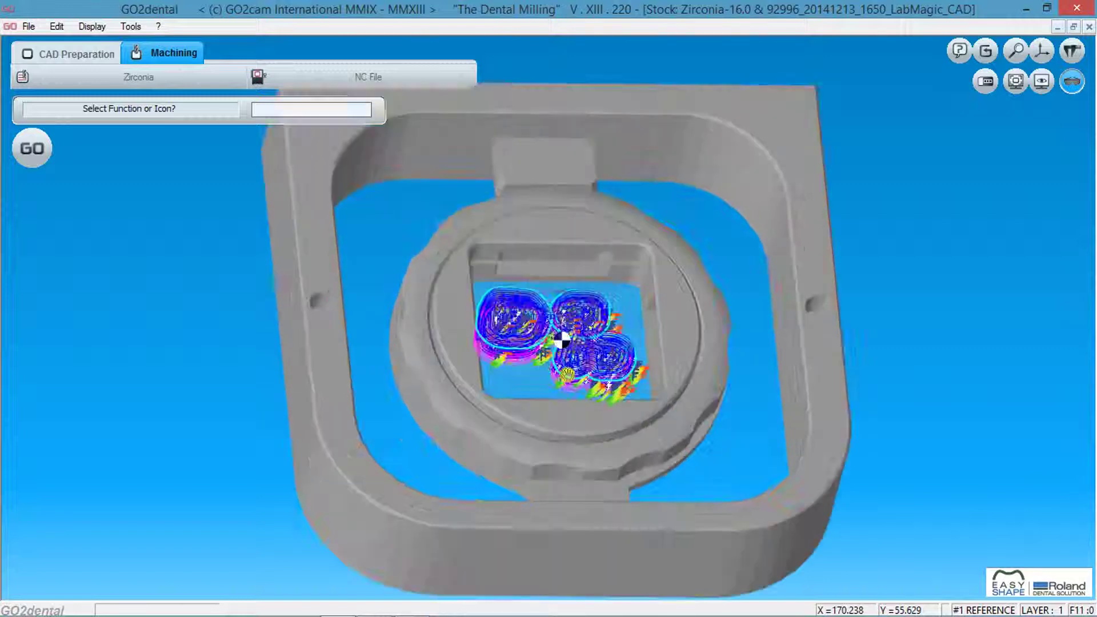
scroll(563, 343, "up", 3)
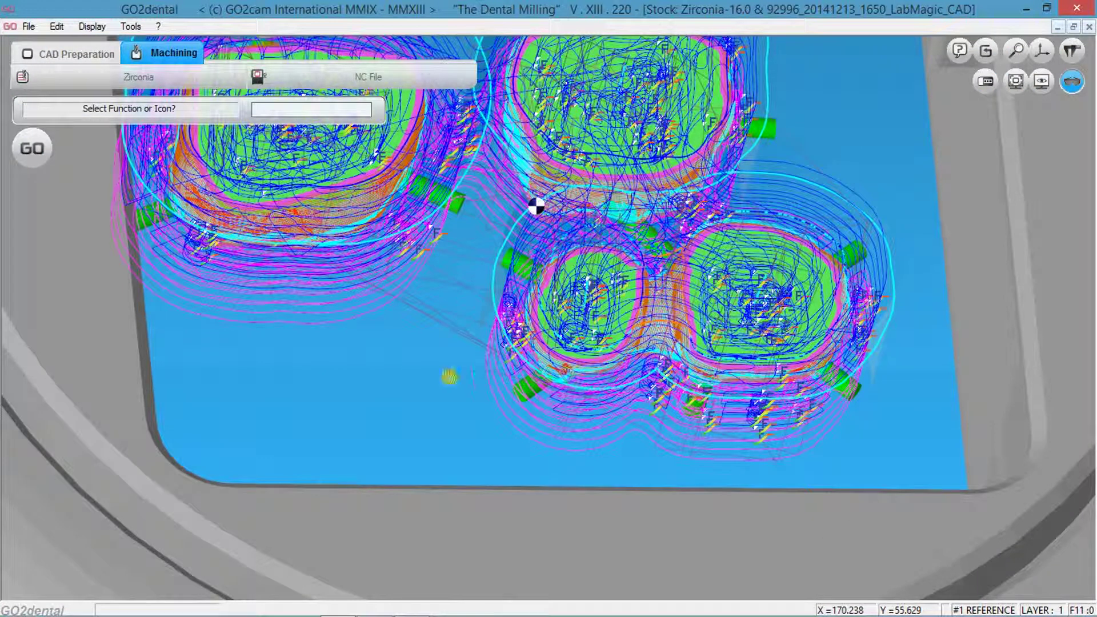
scroll(450, 378, "up", 1)
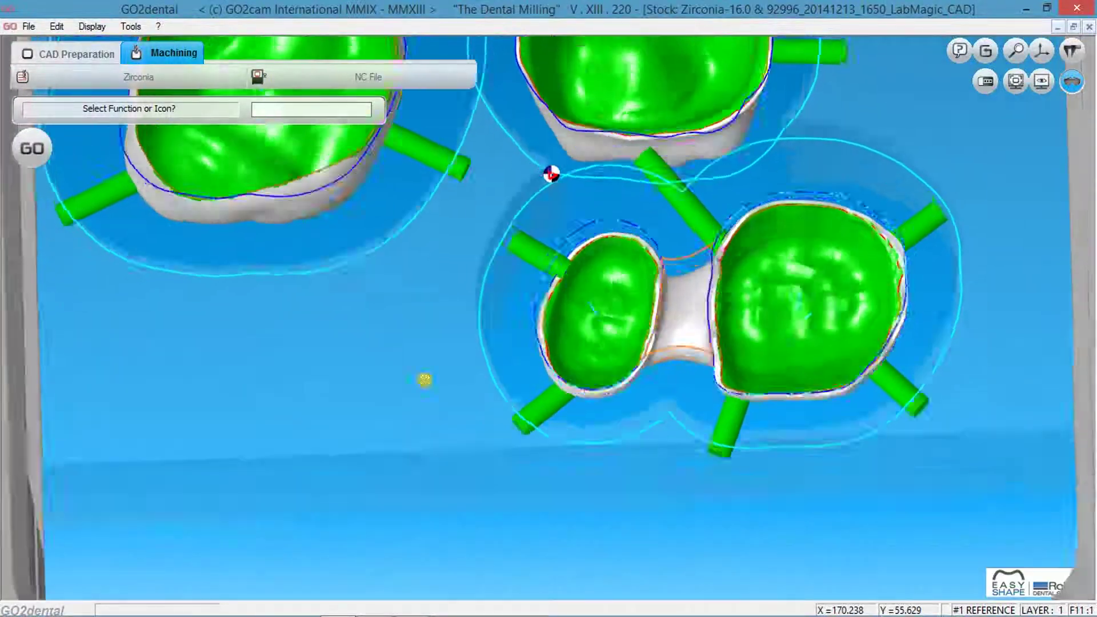
scroll(566, 149, "down", 1)
scroll(465, 269, "down", 2)
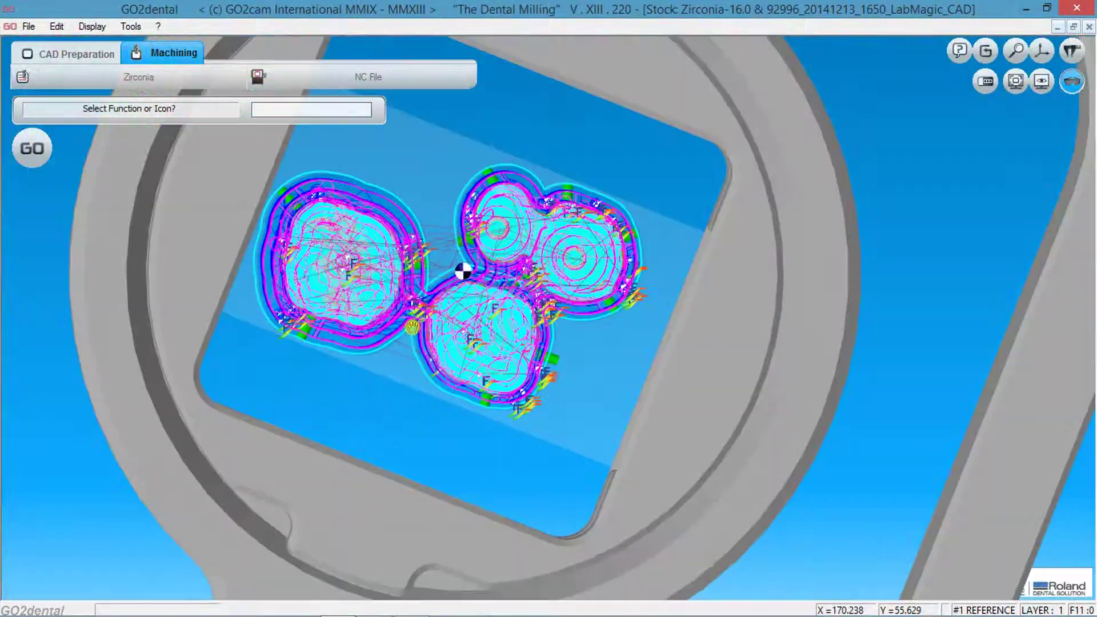
scroll(441, 299, "down", 1)
scroll(426, 315, "down", 1)
key("F11")
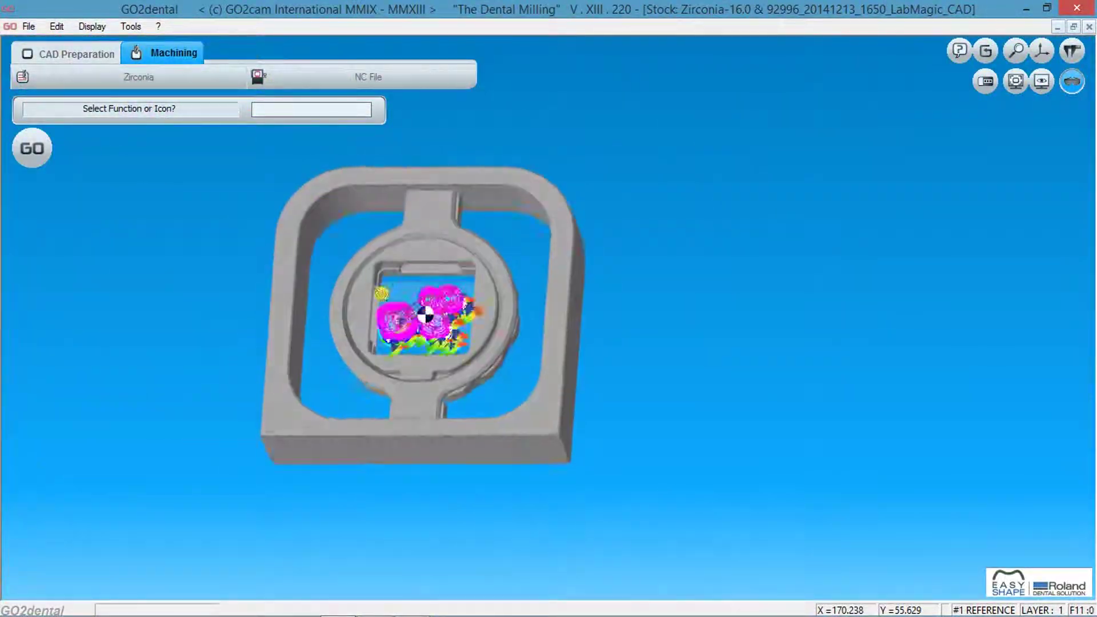
Preview the existing zirconia stock files, then save the leftover stock as Zirconia-16.0.
left_click(294, 68)
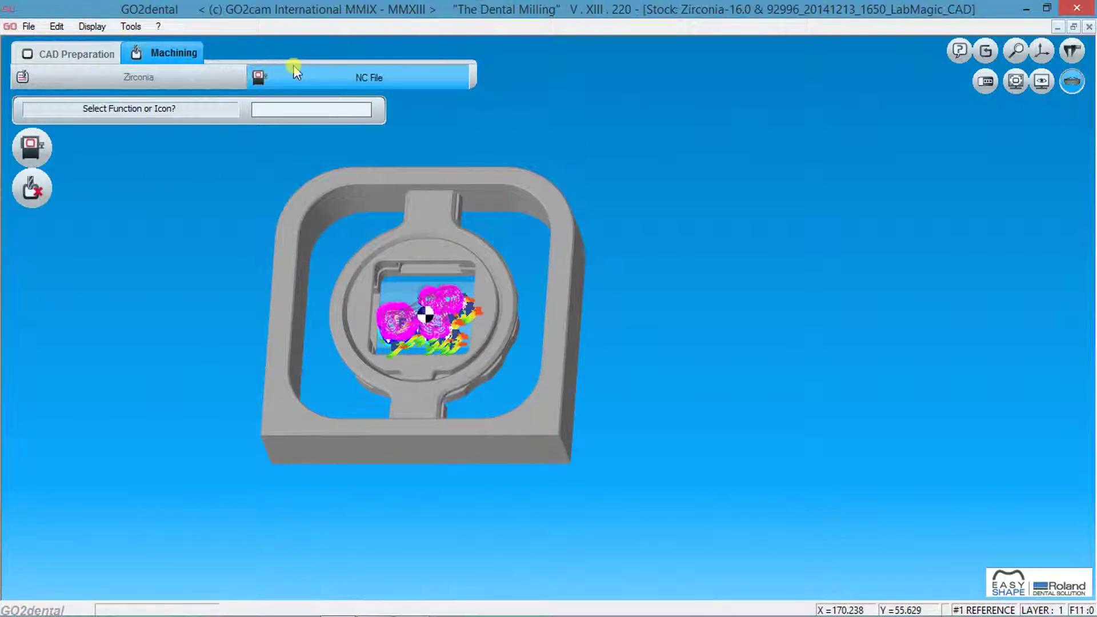
left_click(30, 150)
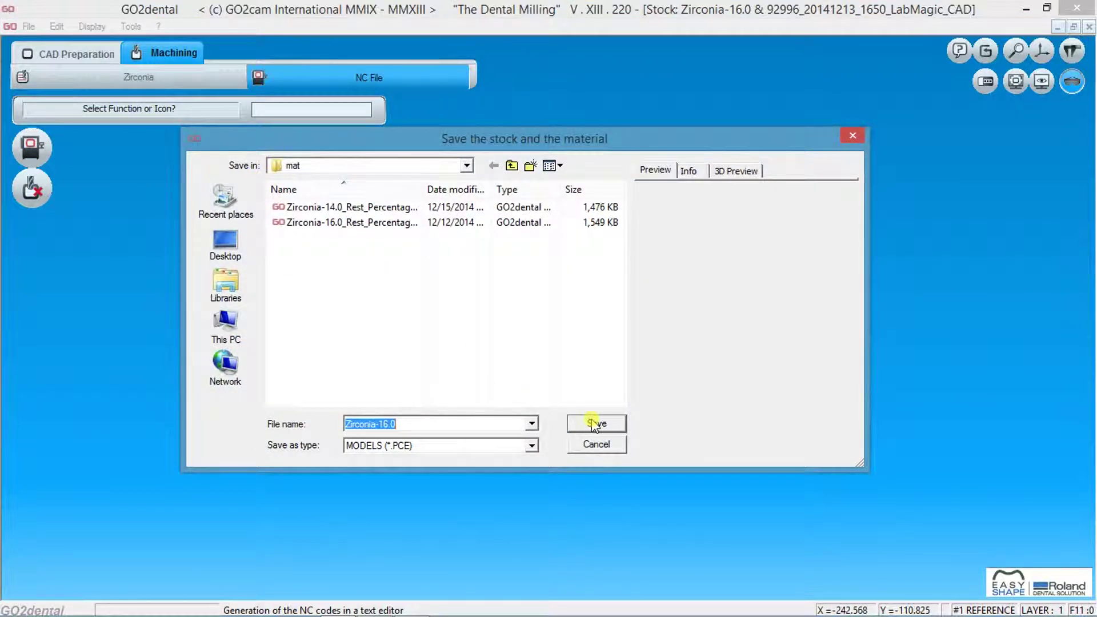
left_click(735, 170)
left_click(523, 207)
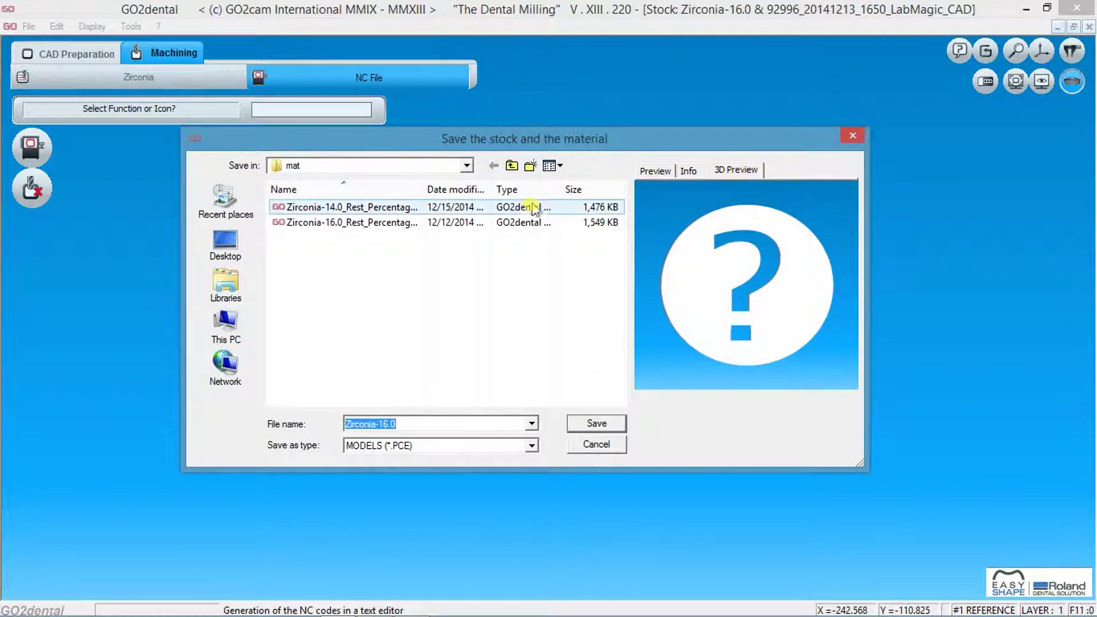
left_click(523, 222)
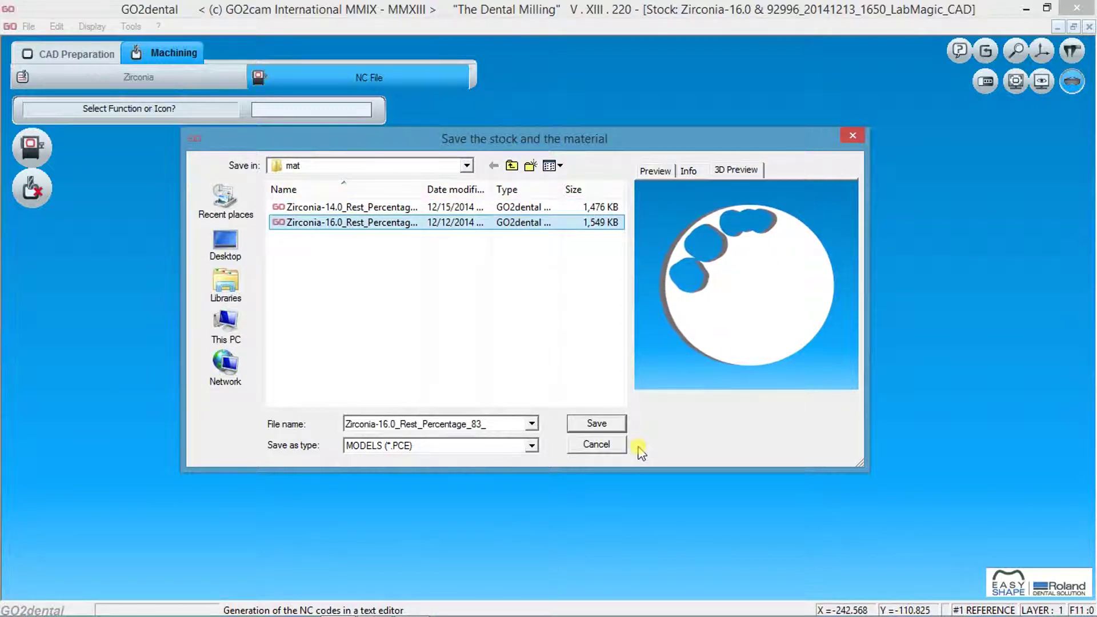
left_click(619, 447)
left_click(23, 149)
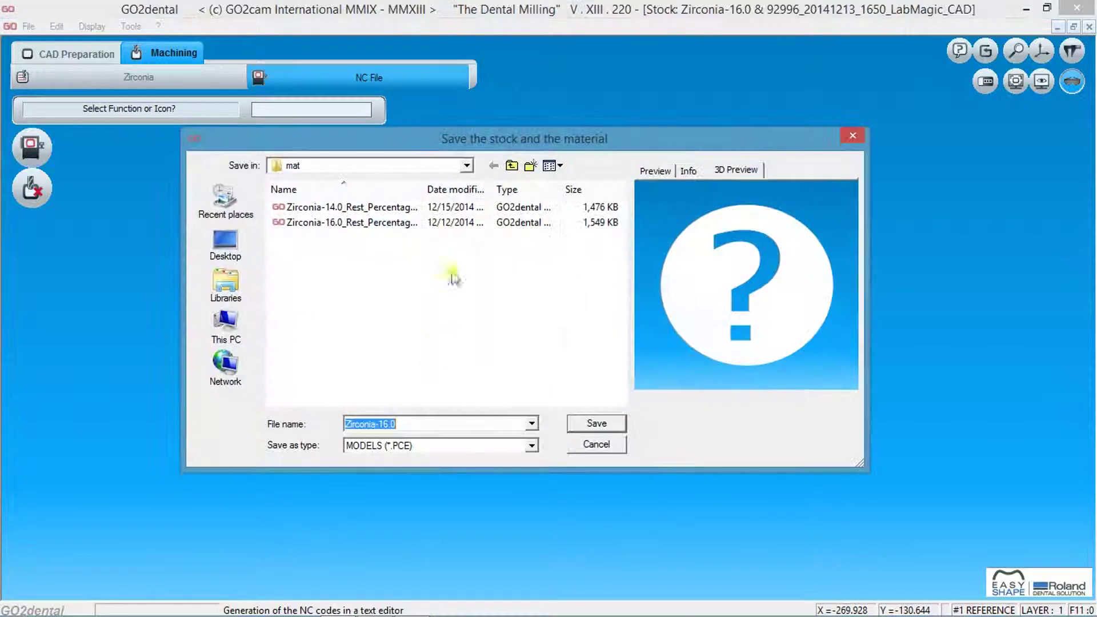
left_click(578, 423)
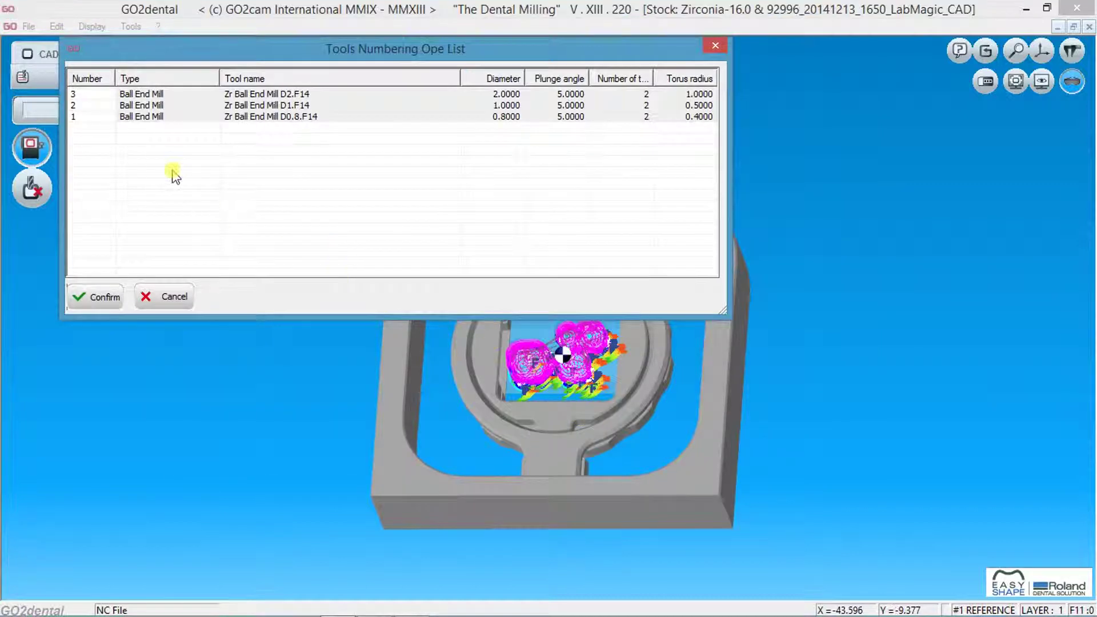
Confirm the tool numbering and NC file name to generate the DWX-50 NC file and its report.
left_click(110, 296)
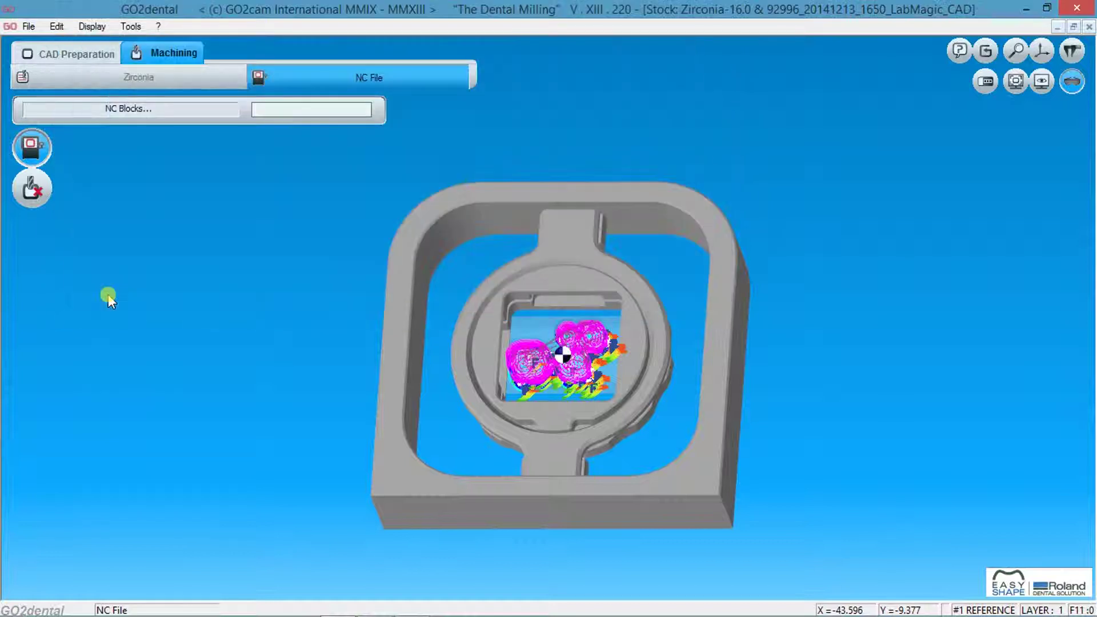
left_click(458, 325)
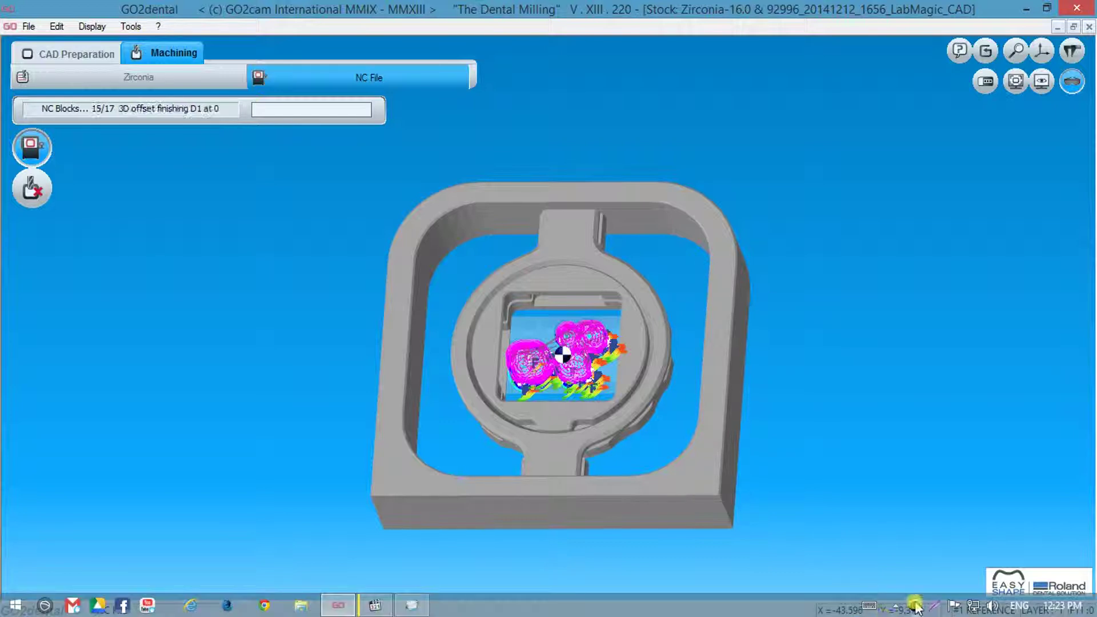
right_click(916, 607)
left_click(894, 519)
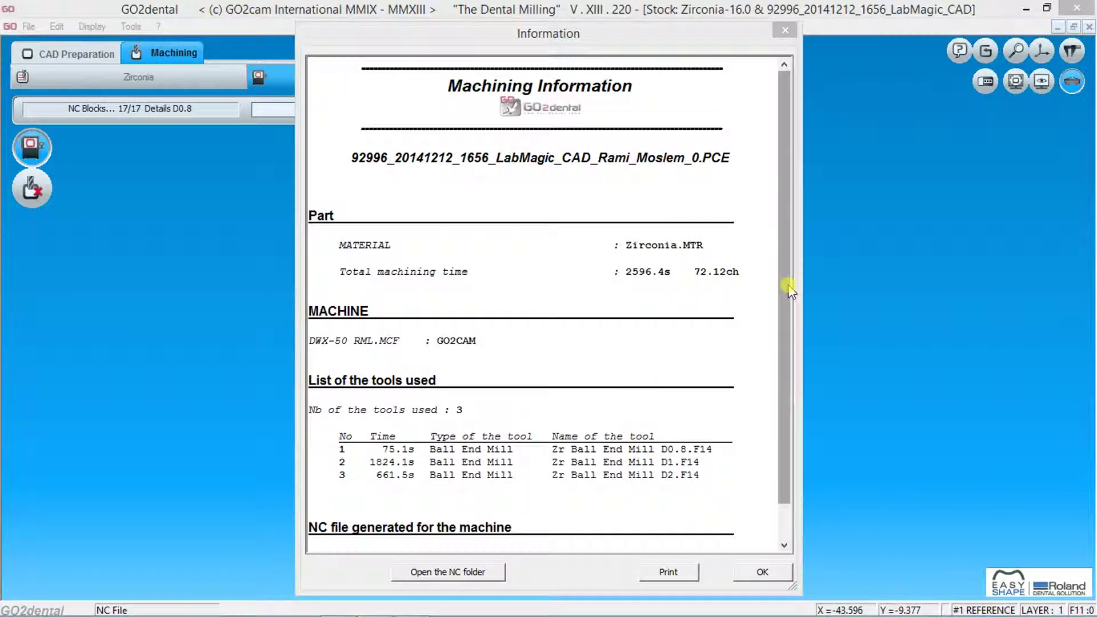
left_click_drag(792, 322, 790, 359)
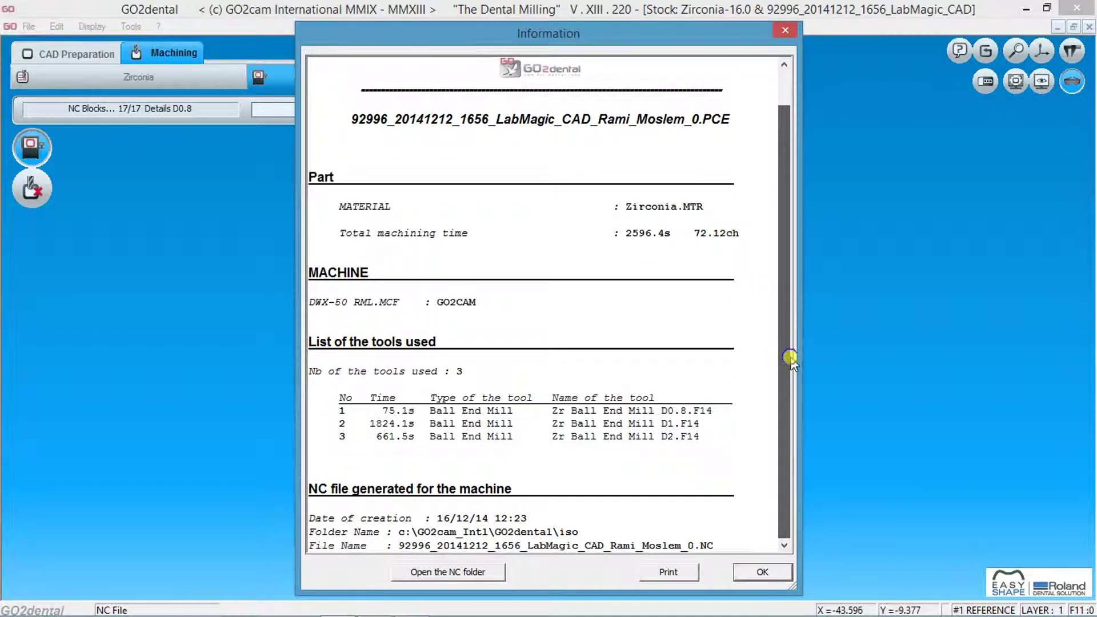
Scroll through the machining report, open the NC file folder, then close the report.
left_click_drag(790, 358, 789, 215)
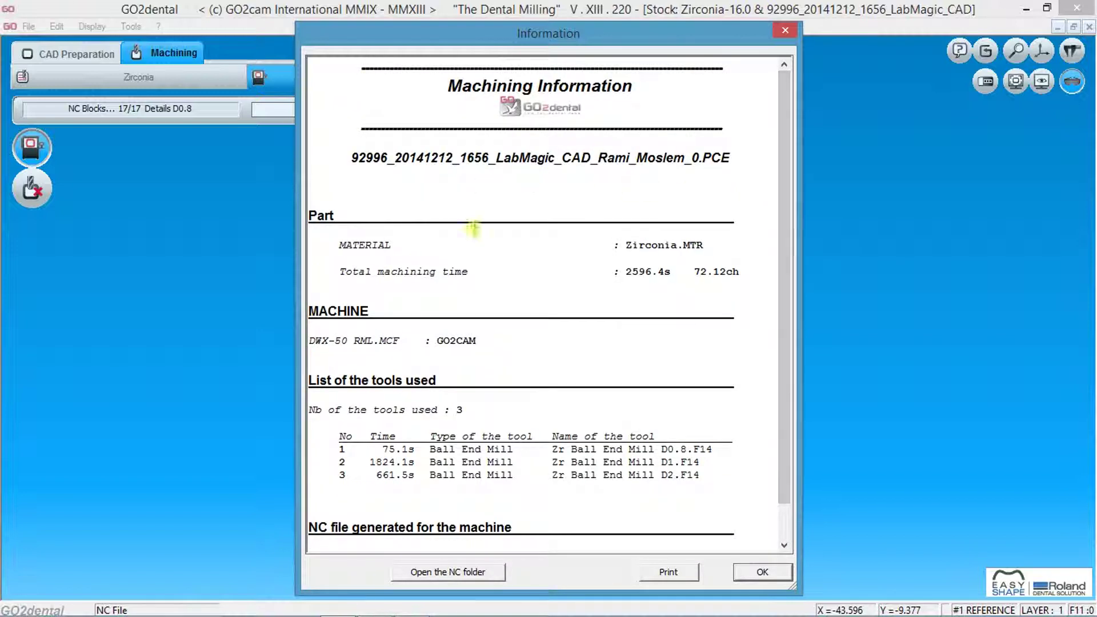
left_click(457, 574)
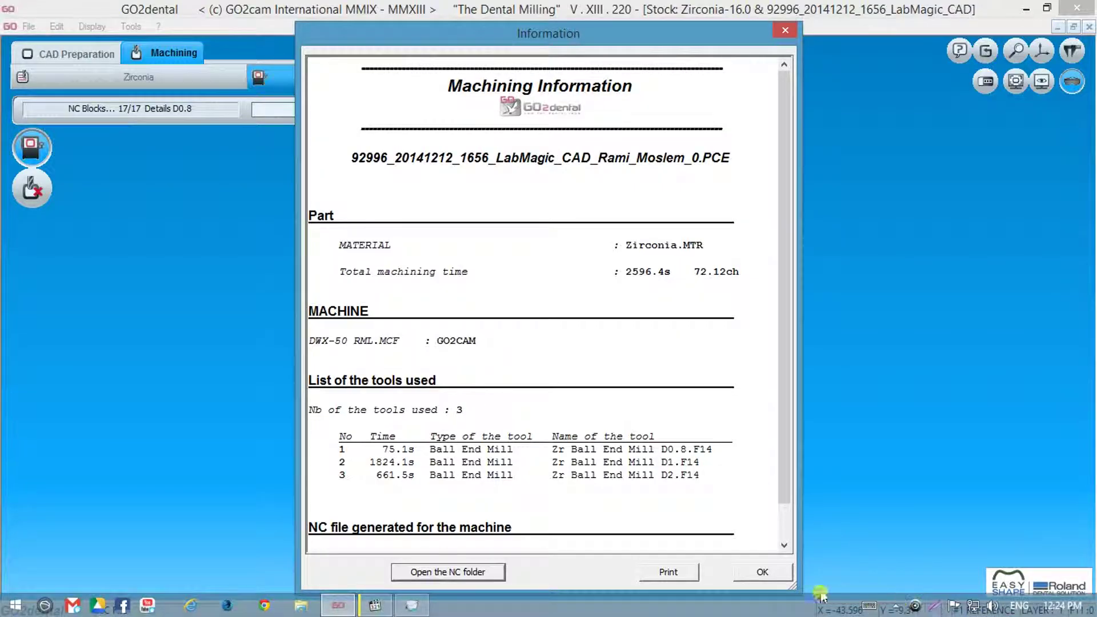
left_click(762, 572)
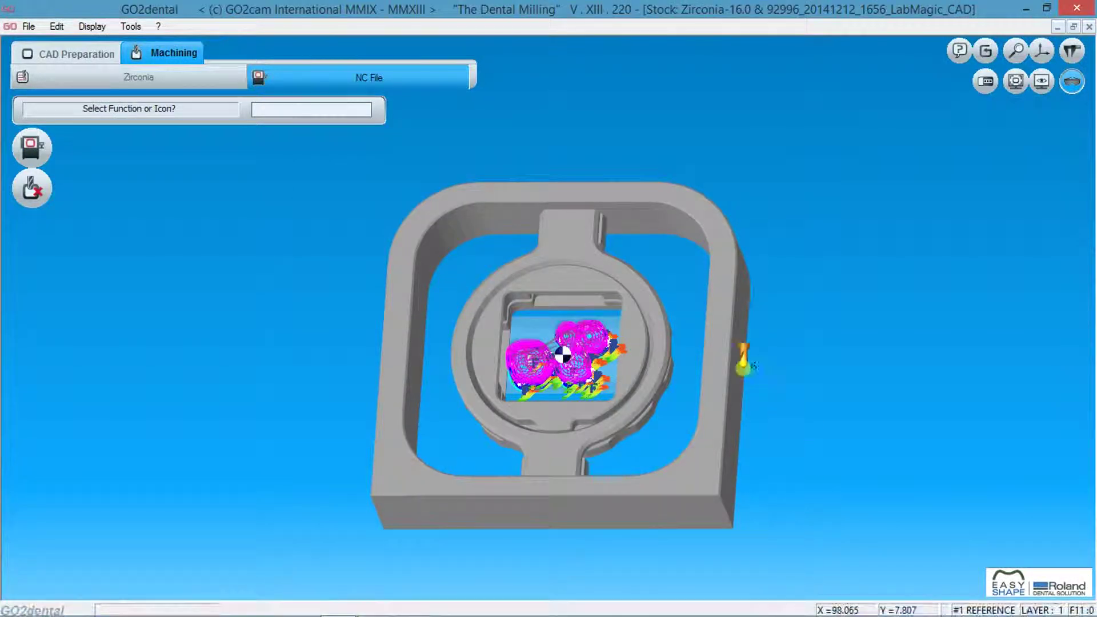